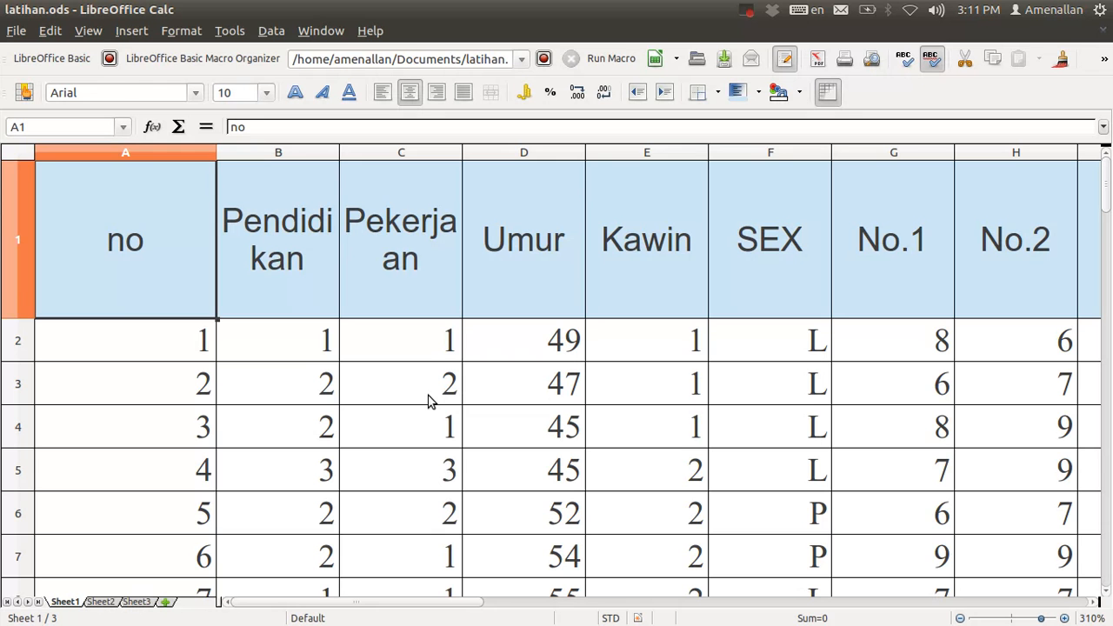
Step: Examine the coded entries in the Pekerjaan column and the letter codes in the SEX column
left_click(425, 352)
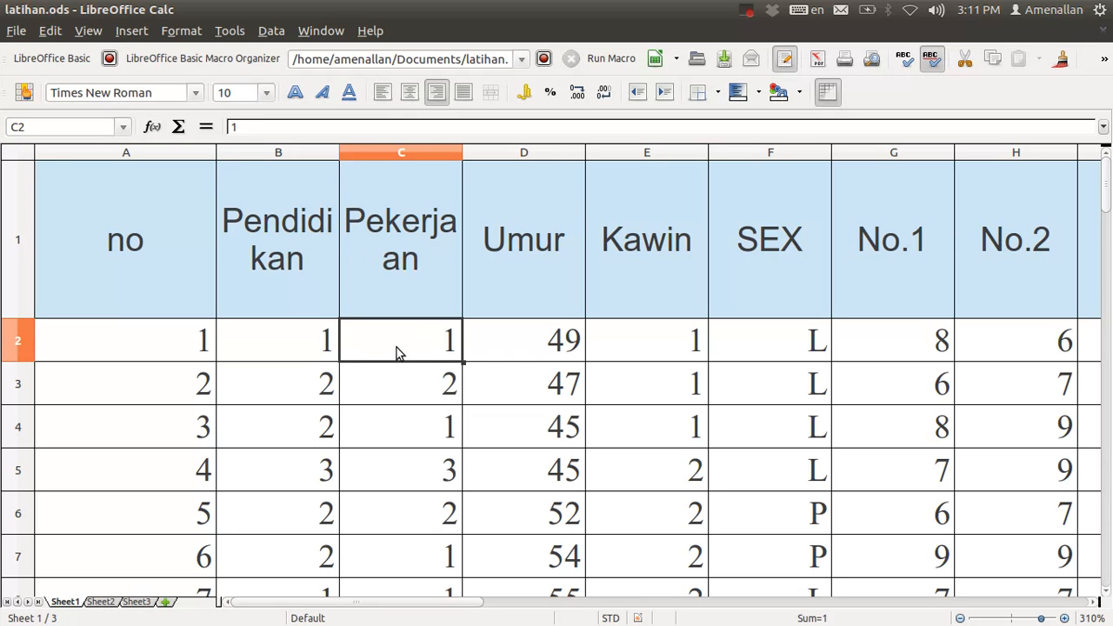
key("Down")
key("Down")
key("Down")
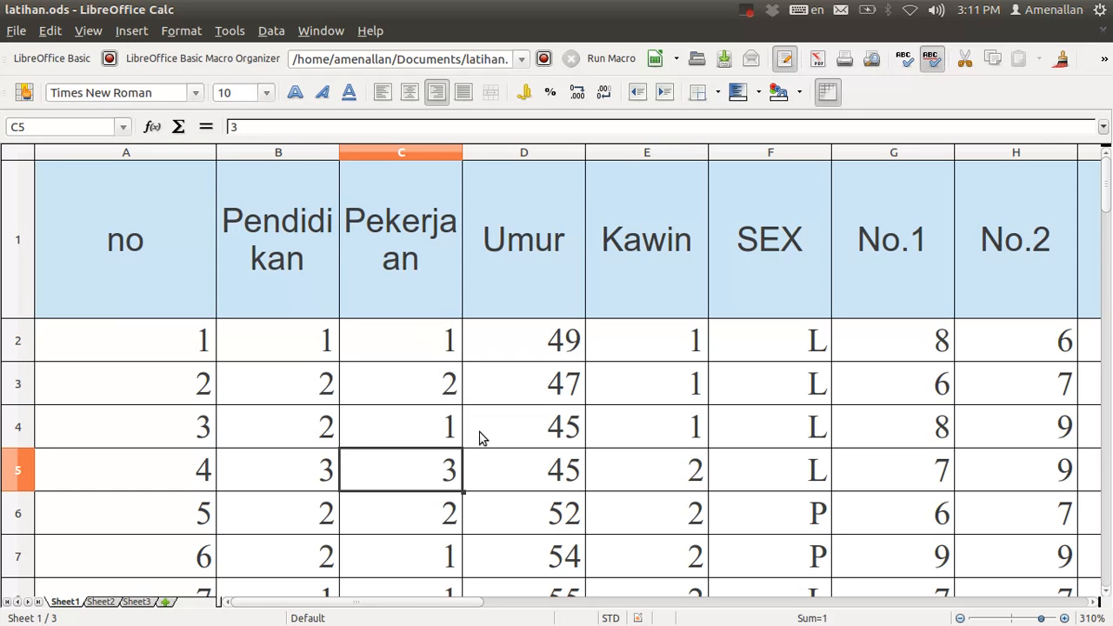
left_click(450, 355)
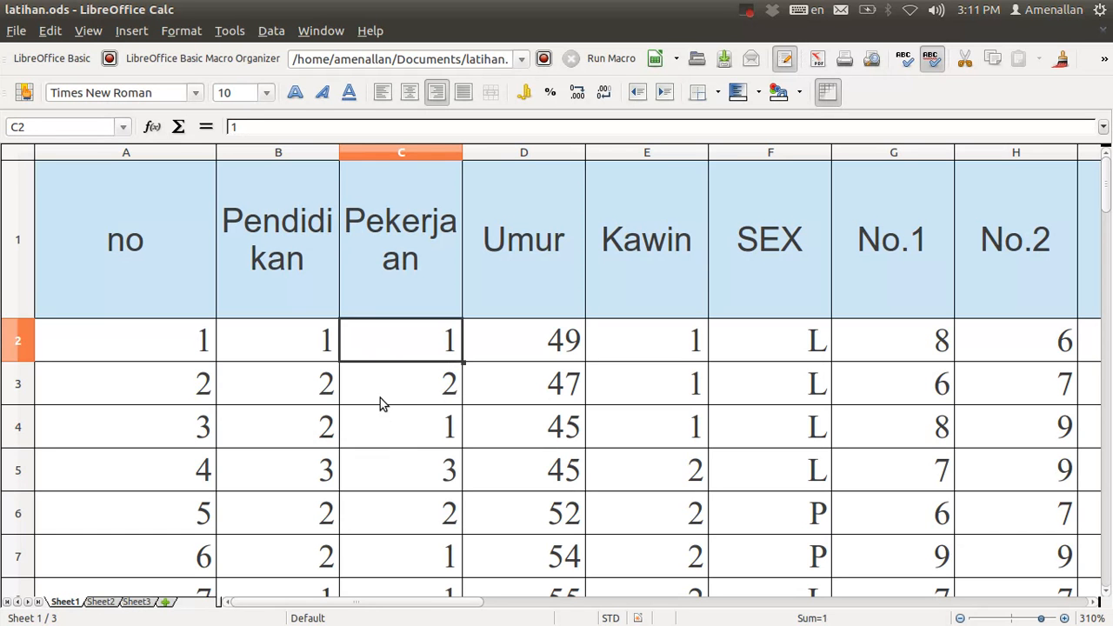
left_click(380, 397)
left_click(391, 441)
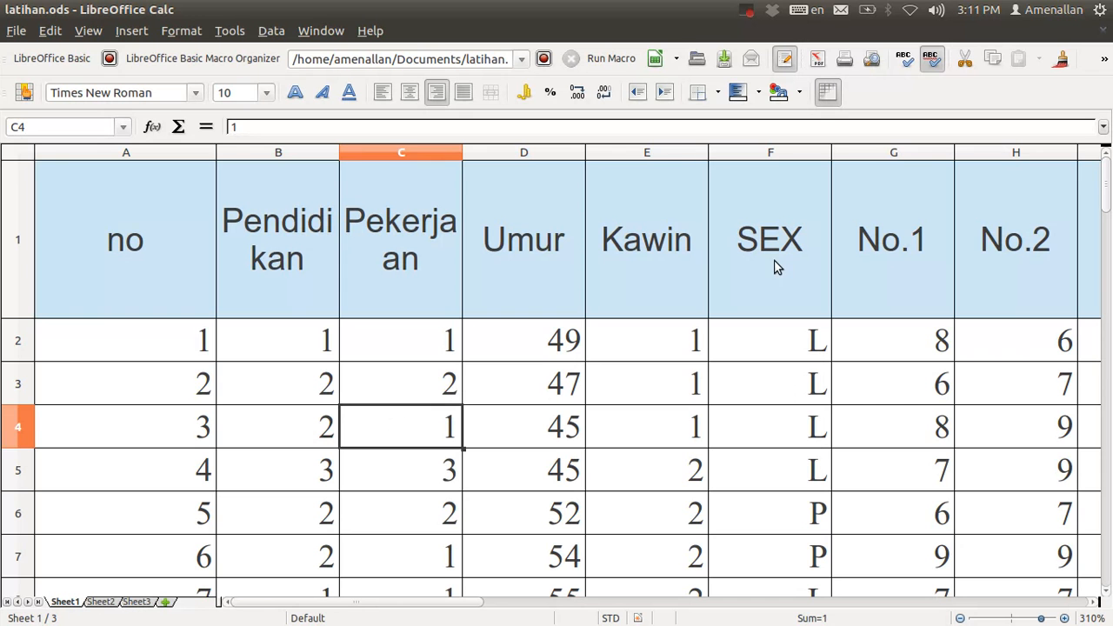
left_click(794, 337)
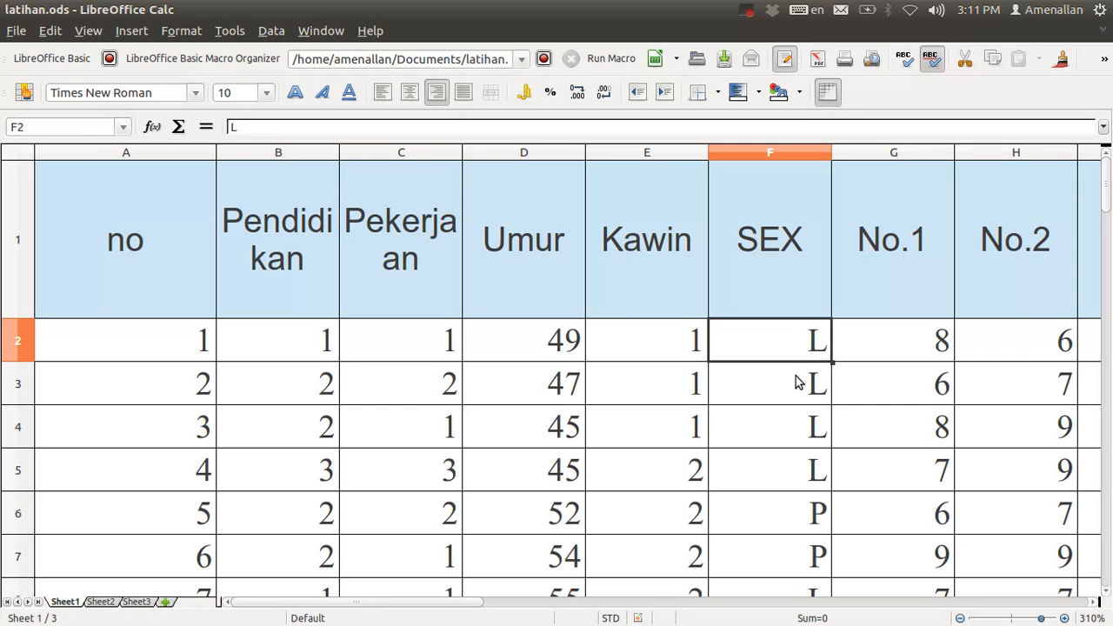
left_click(823, 527)
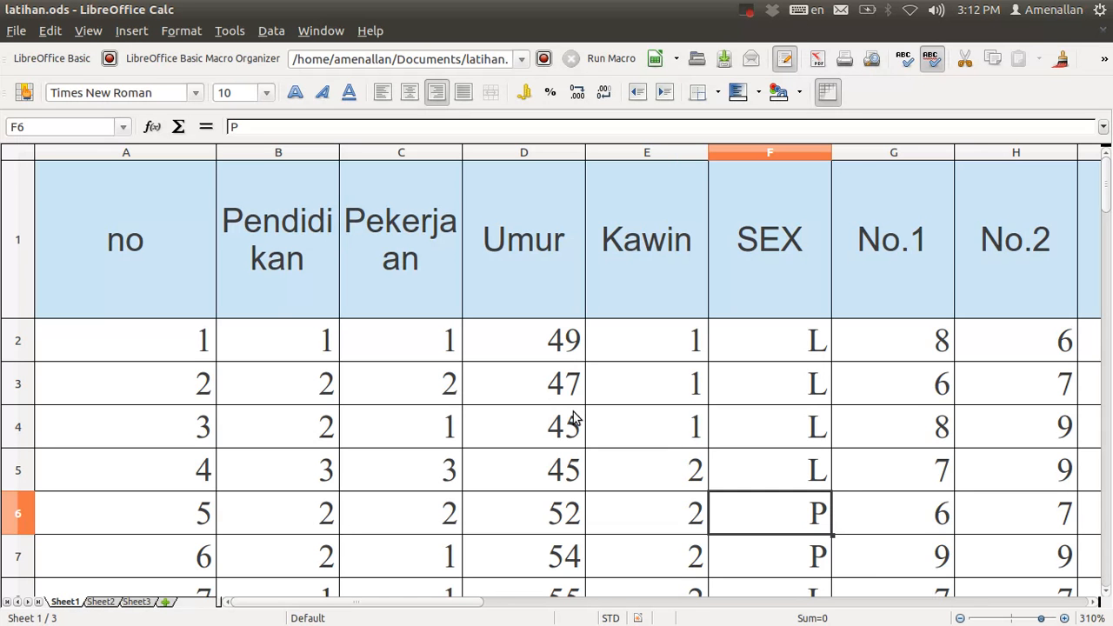
Step: Spell out the SEX entry in F2 as "Laki - Laki"
left_click(741, 351)
key("F2")
type("a")
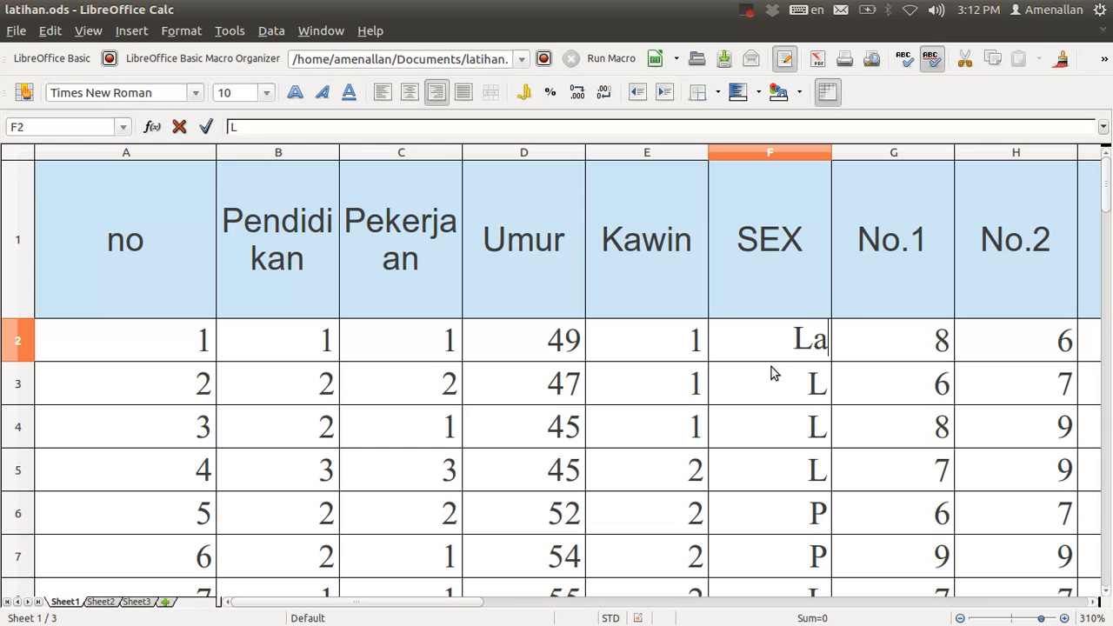
type("ki - Laki")
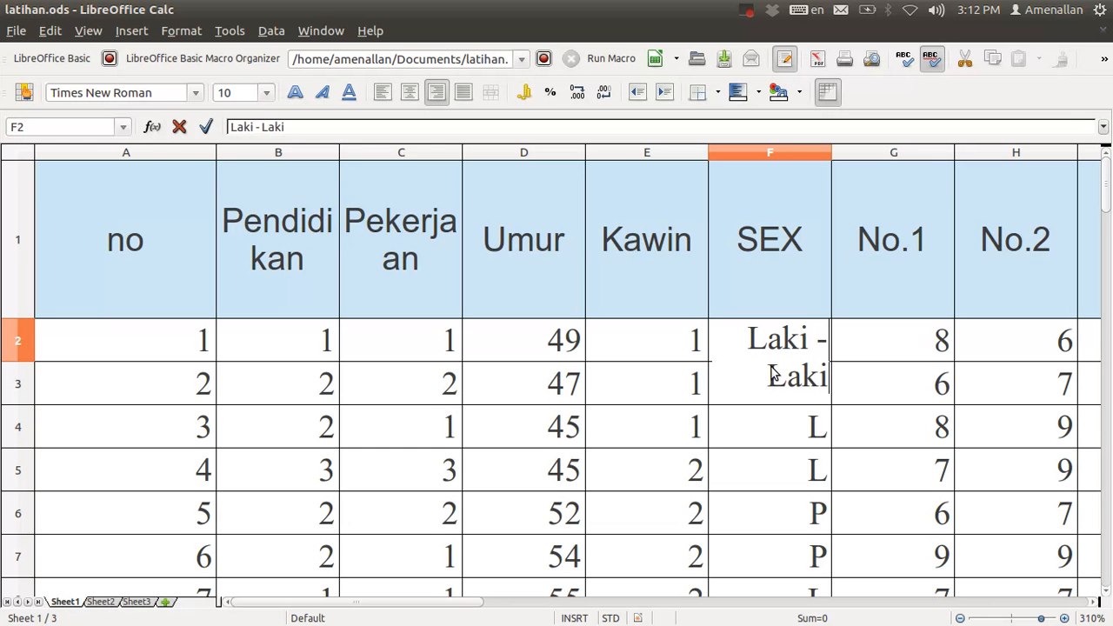
key("Return")
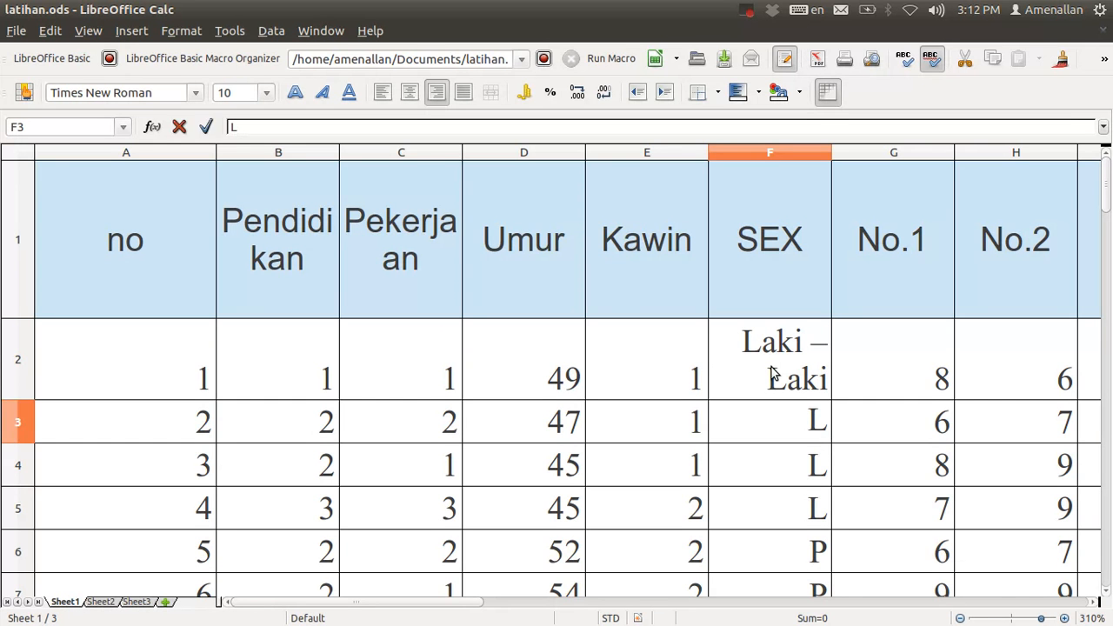
Step: Replace the SEX entry in F6 with the full word "Perempuan"
key("Down")
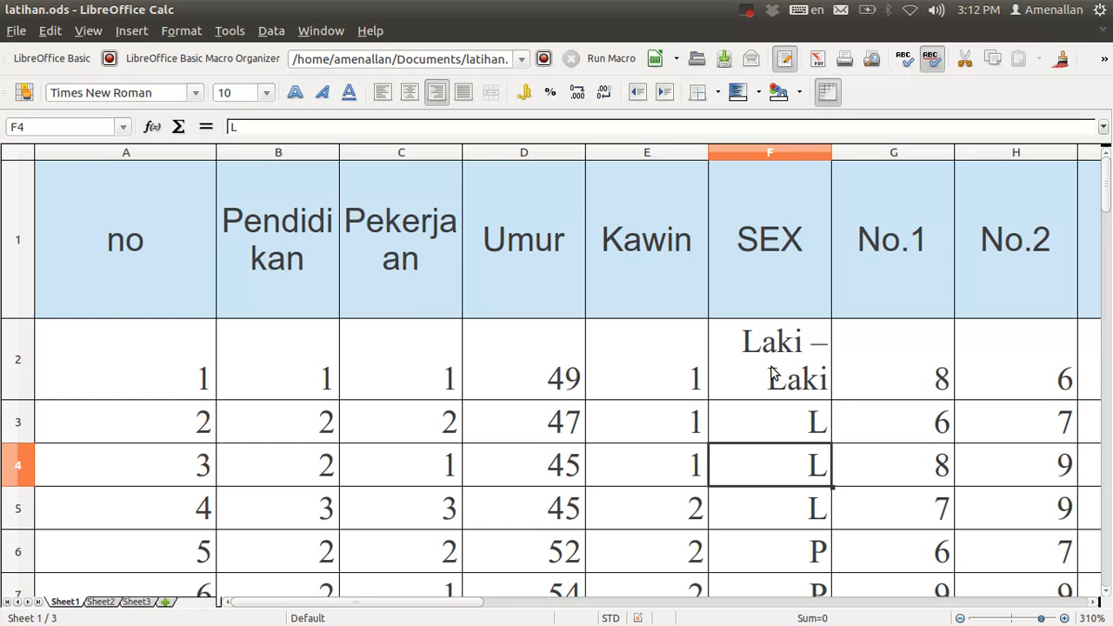
key("Down")
key("Down")
type("Perempuan")
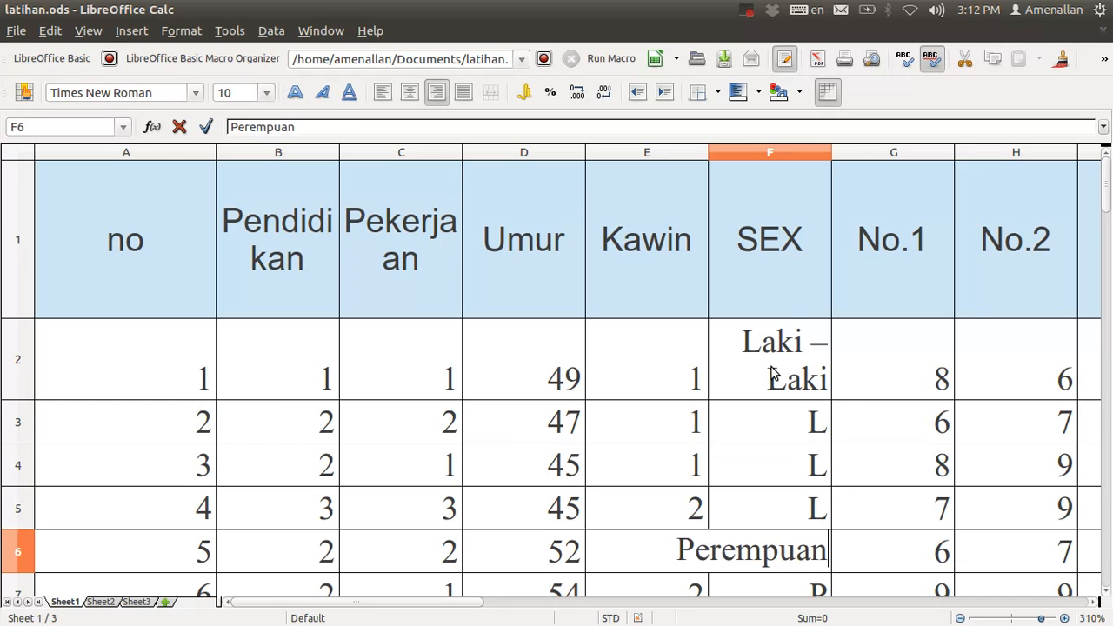
key("Return")
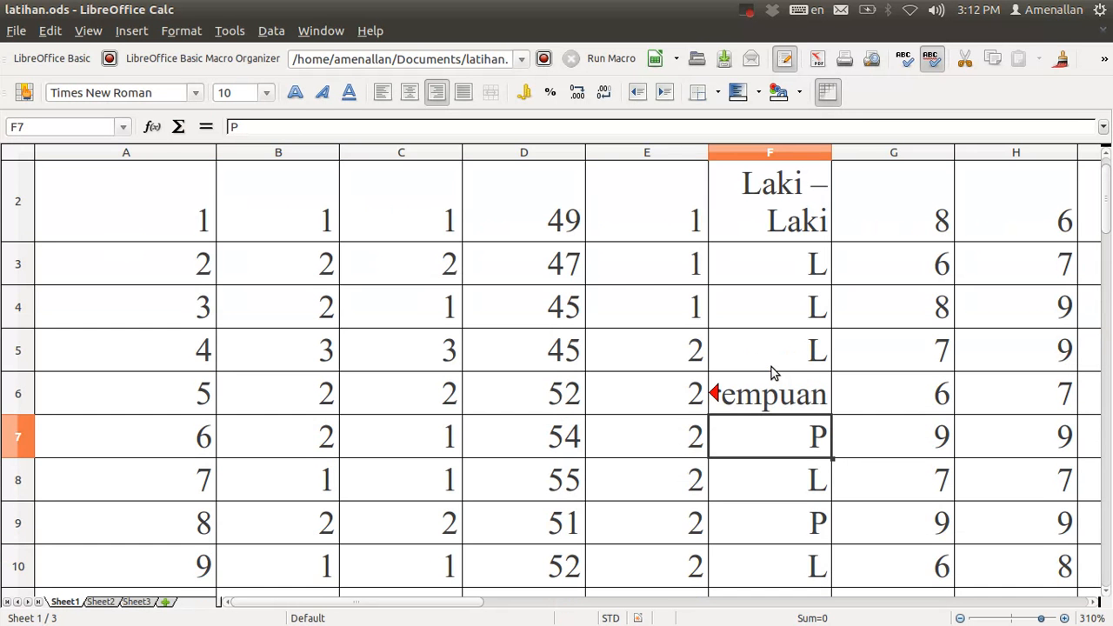
Step: Change the spelled-out SEX entries back to single-letter codes, P in F6 and L in F2
key("Up")
type("P")
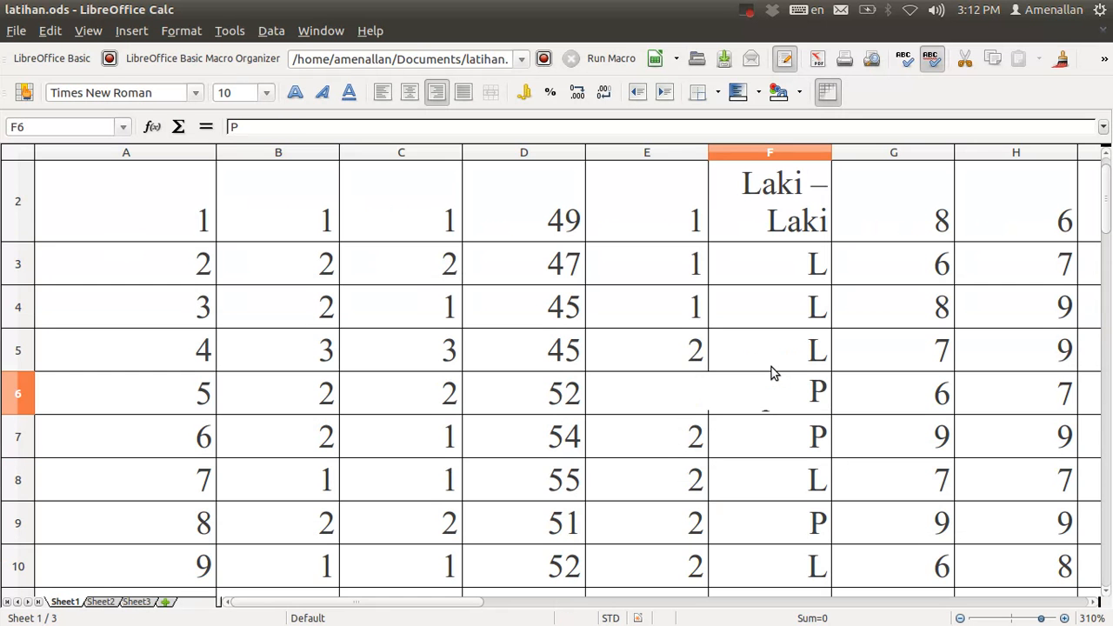
key("Up")
key("Up")
key("Up")
key("Up")
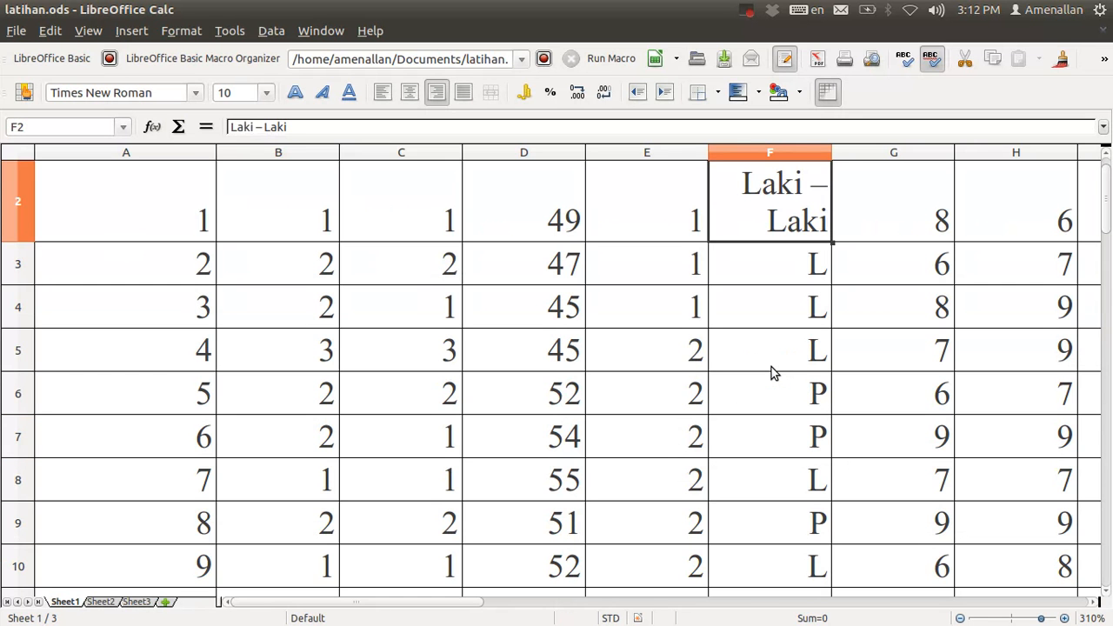
type("l")
key("Return")
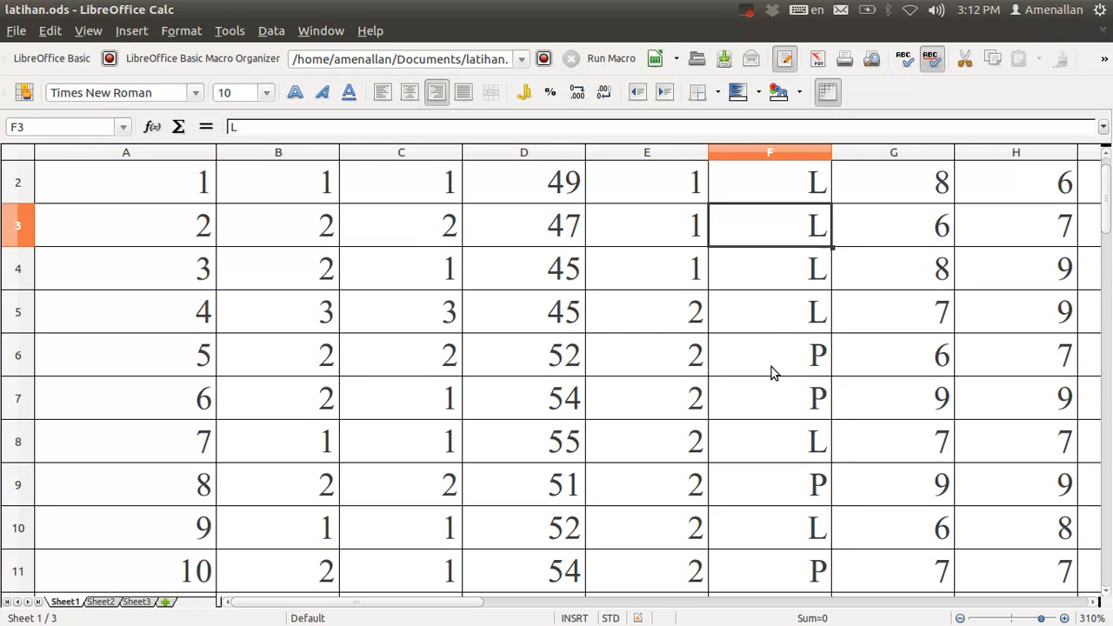
Step: Enter three spelling variants in the SEX column: "Laki" in F2, "Laki-Laki" in F3 and "Laki laki" in F4
scroll(816, 402, "up", 1)
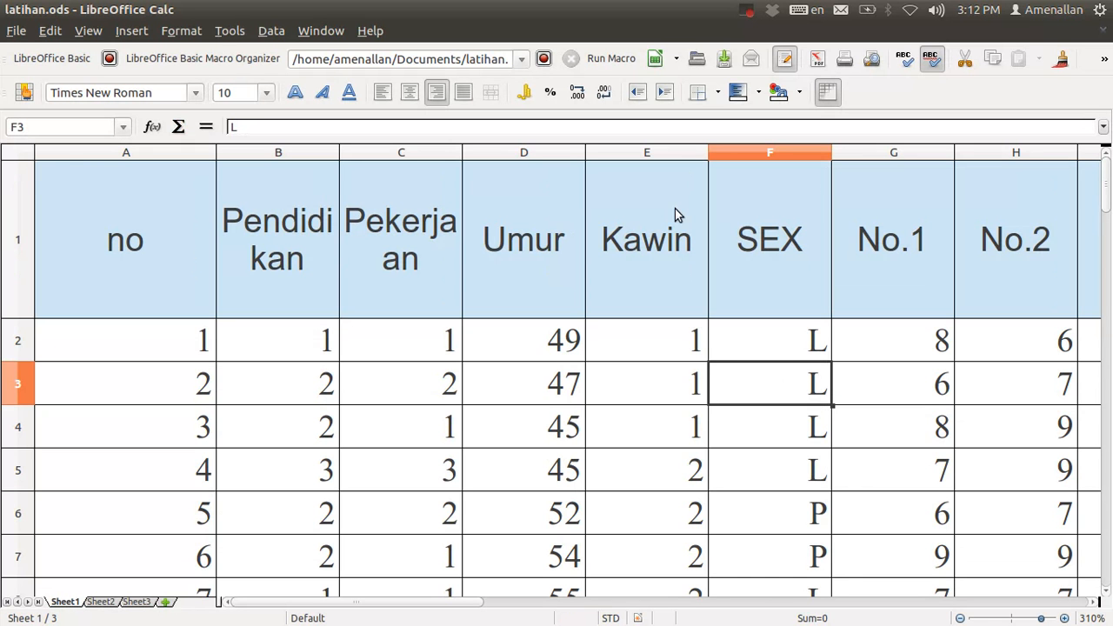
left_click(793, 346)
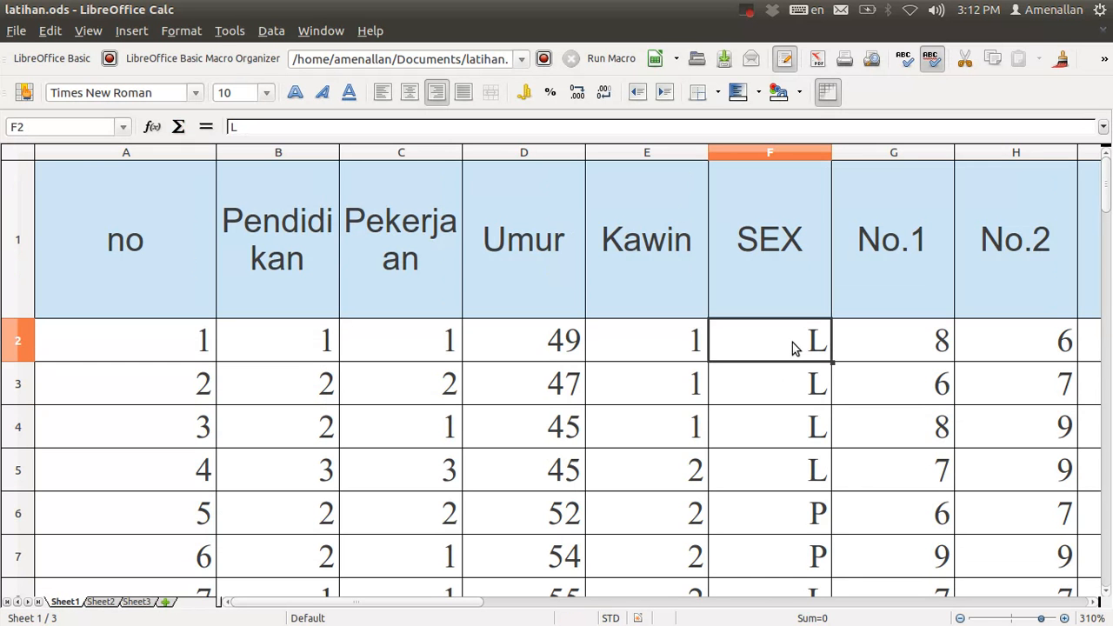
type("Laki")
key("Return")
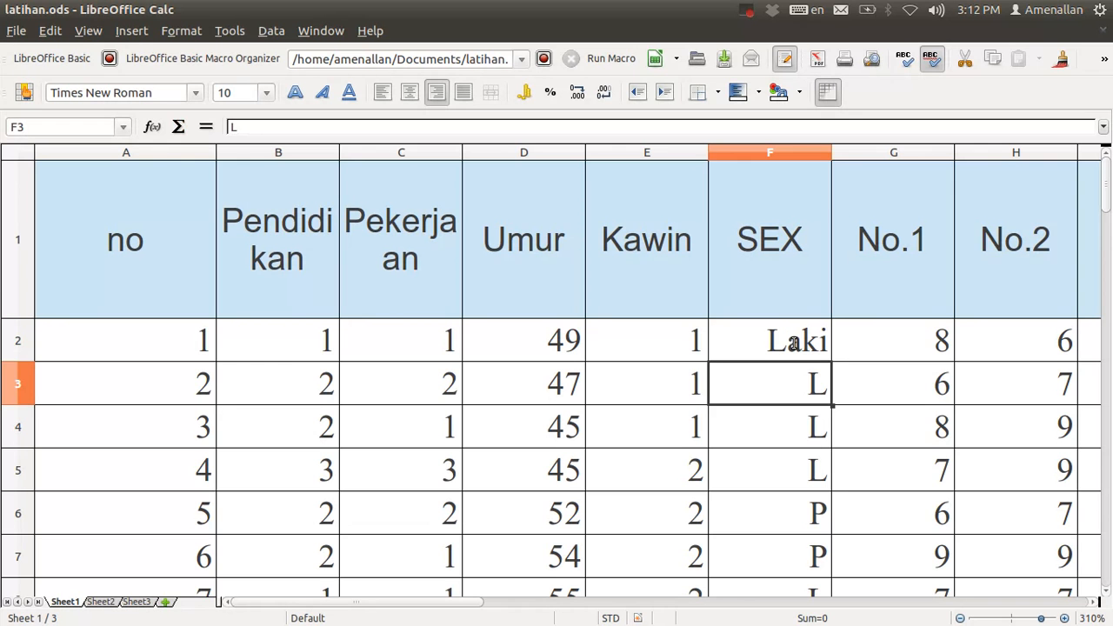
type("Laki-Laki")
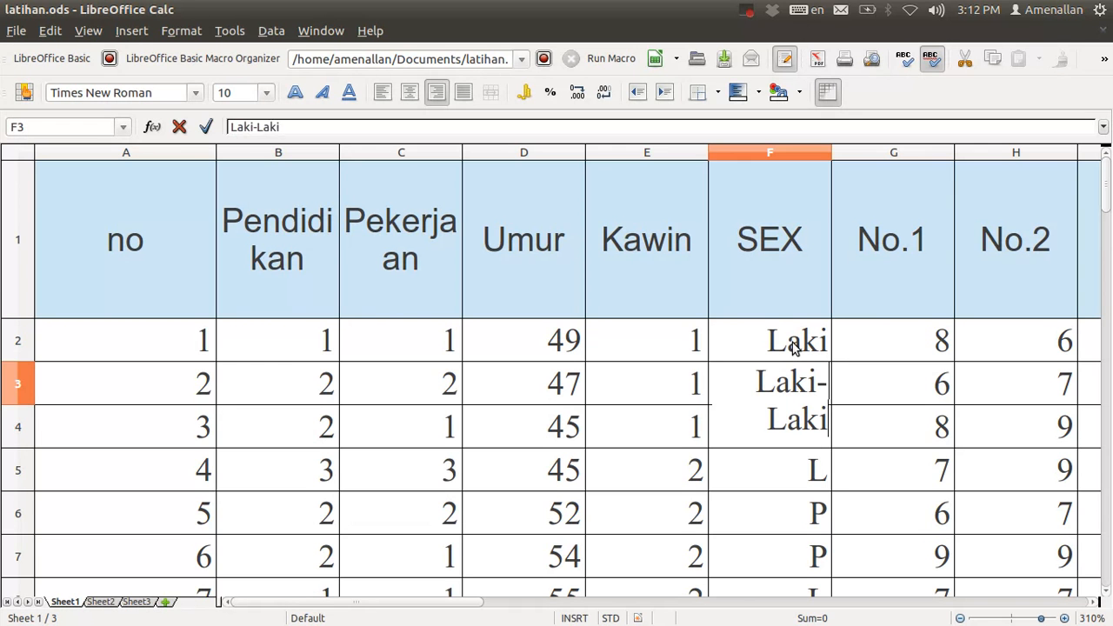
key("Return")
type("L")
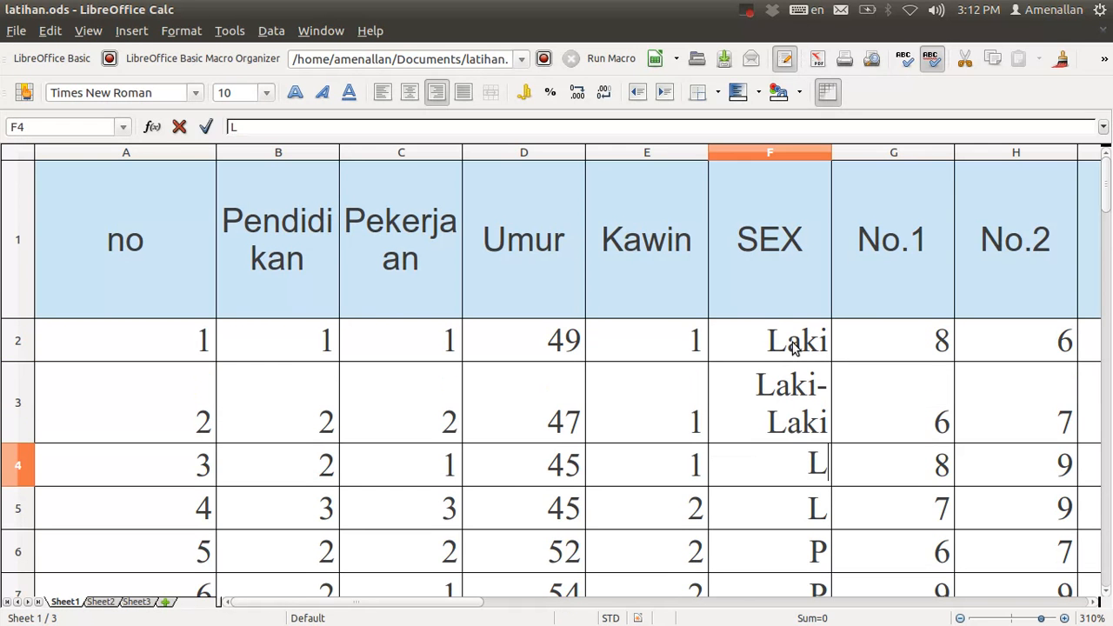
type("aki")
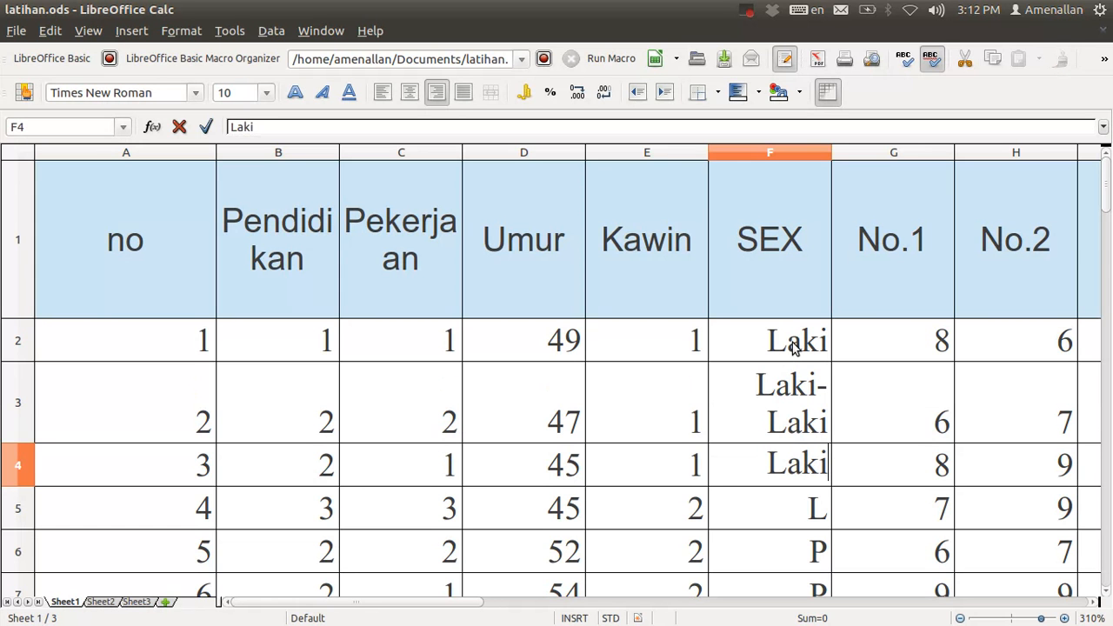
type(" laki")
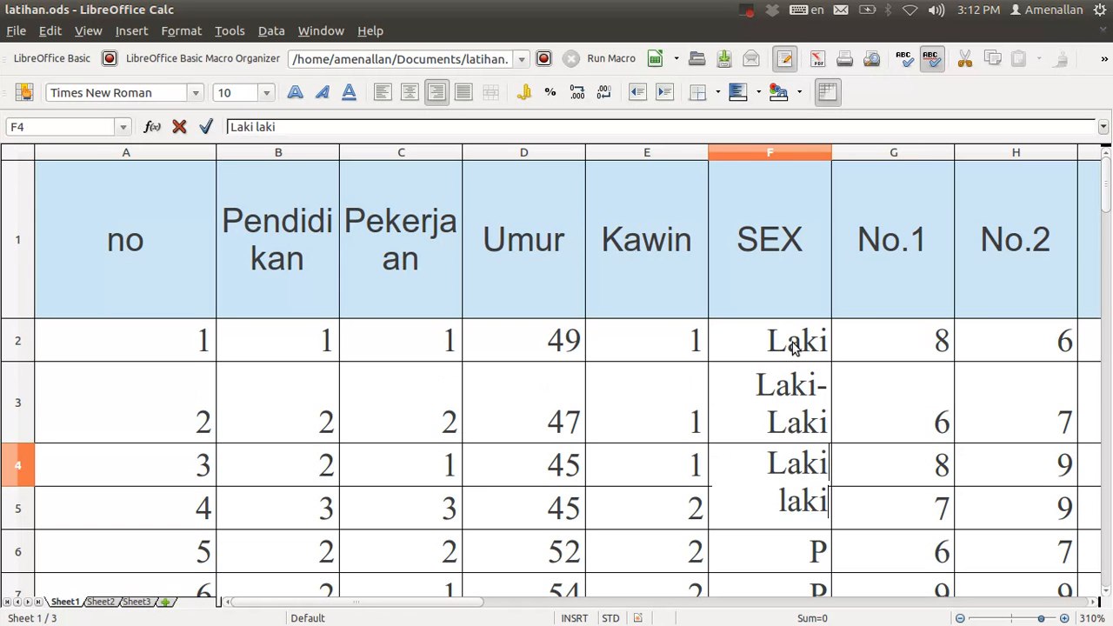
key("Return")
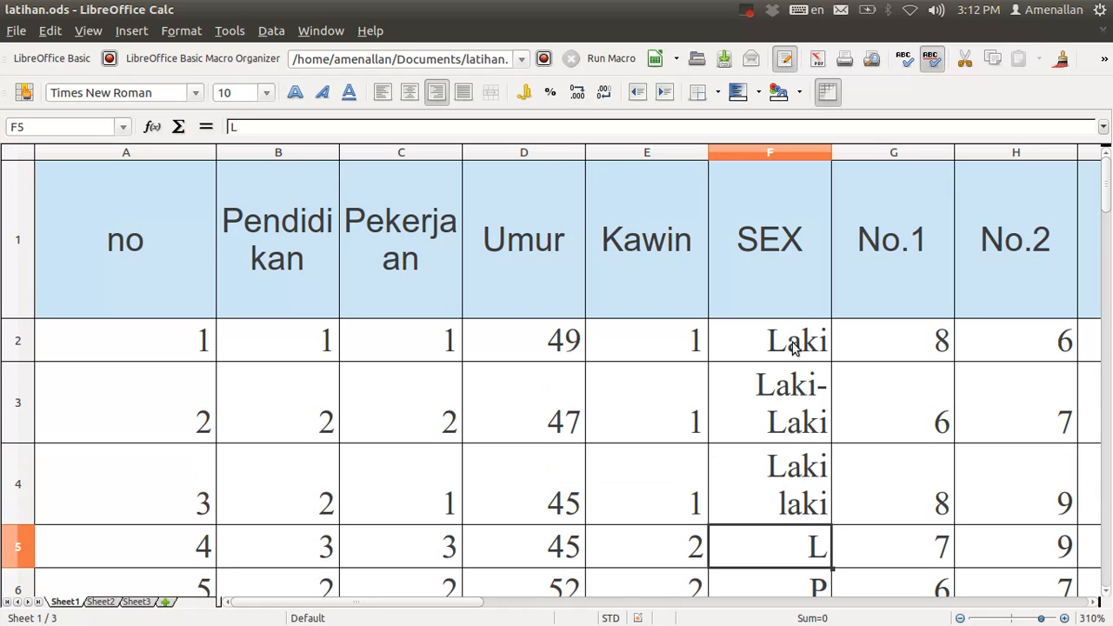
Step: Compare the differently spelled SEX entries in cells F2 to F4
left_click(823, 392)
left_click(807, 358)
left_click(788, 486)
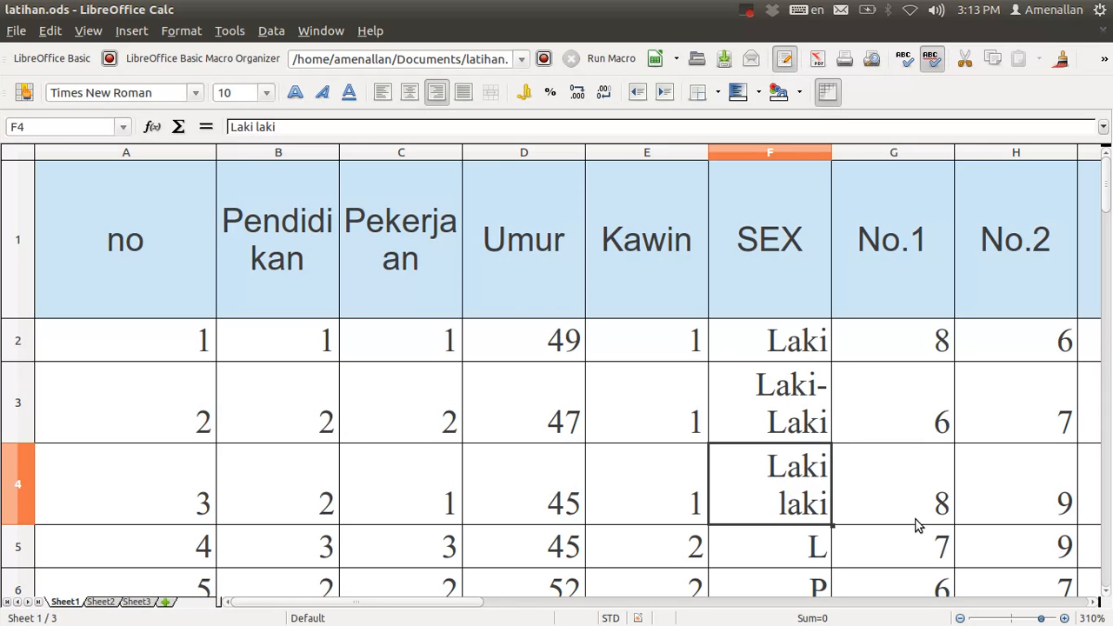
key("Up")
key("Up")
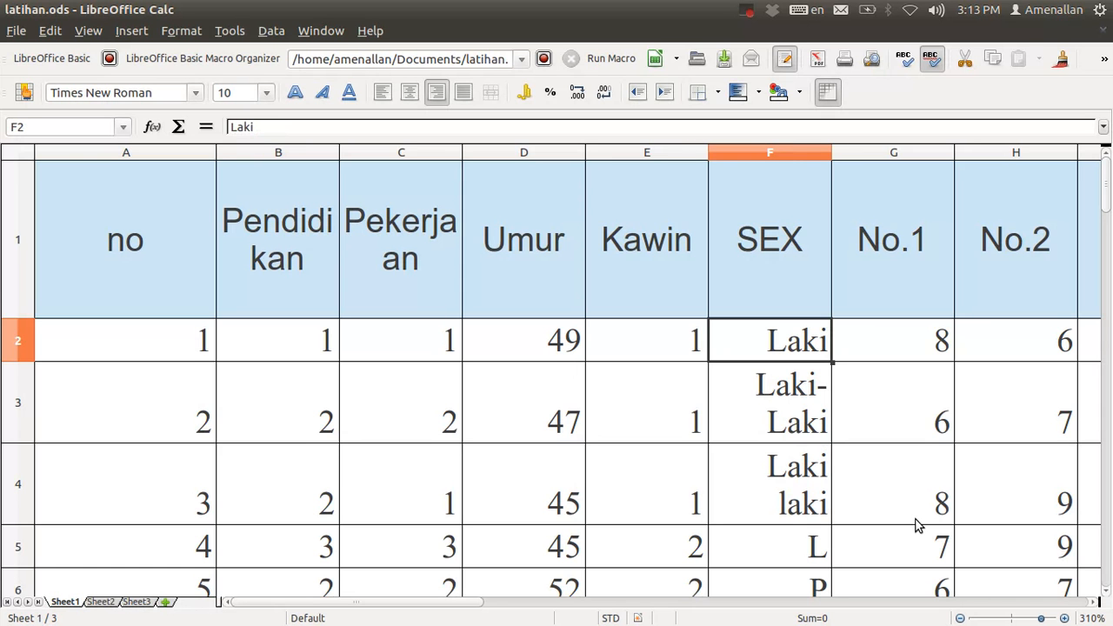
key("Down")
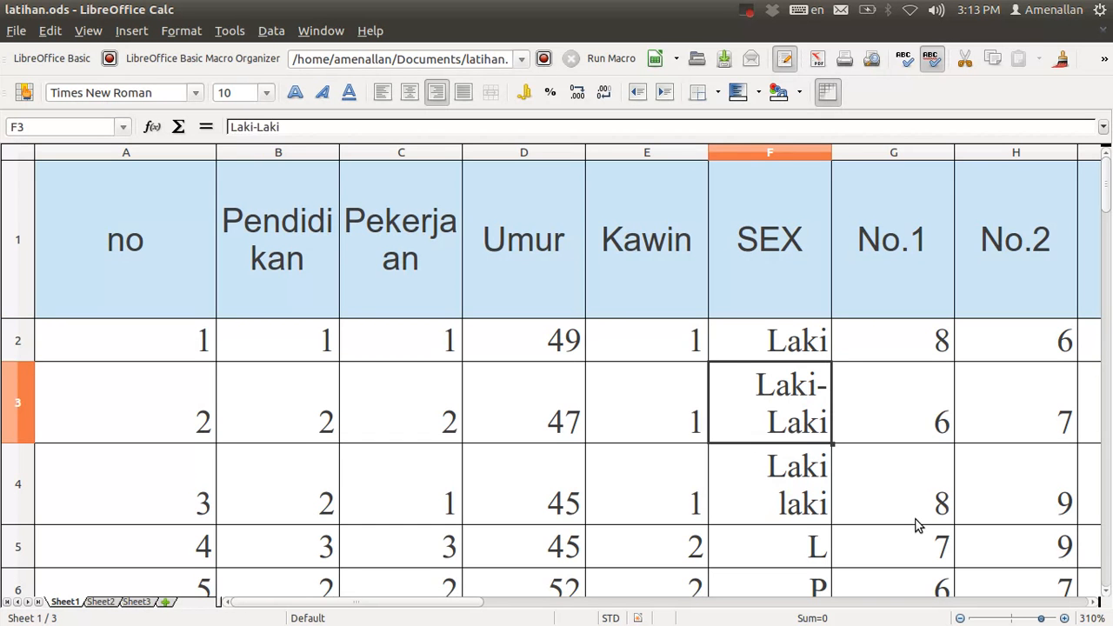
key("Up")
key("Down")
key("Down")
key("Up")
key("Up")
key("Down")
key("Down")
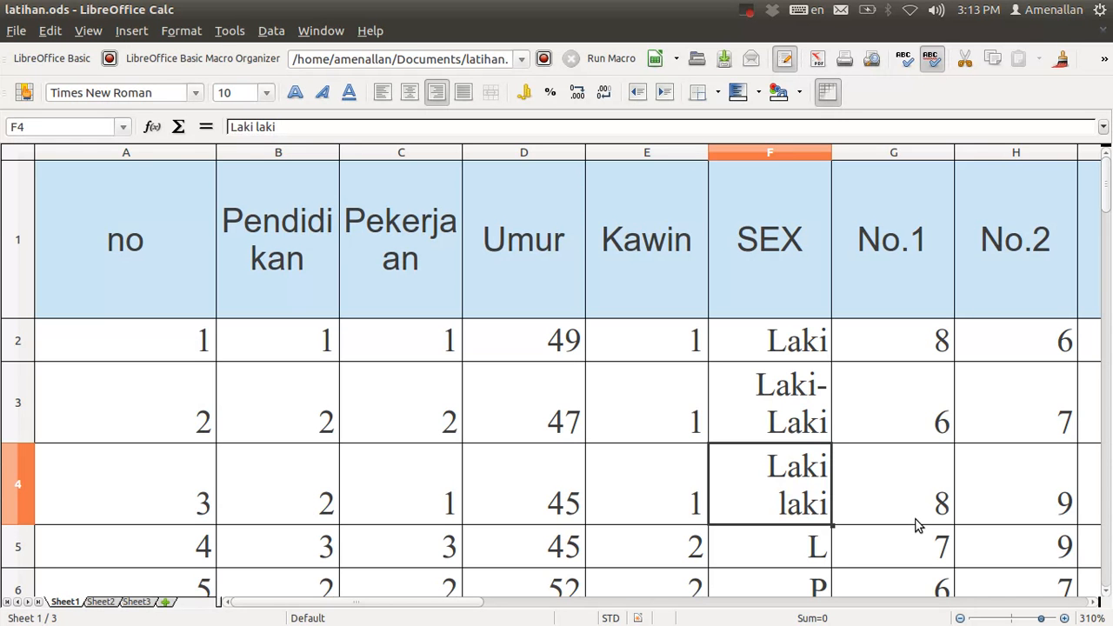
Step: Replace the spelling variants in F2, F3 and F4 with the uniform code L
key("Up")
key("Up")
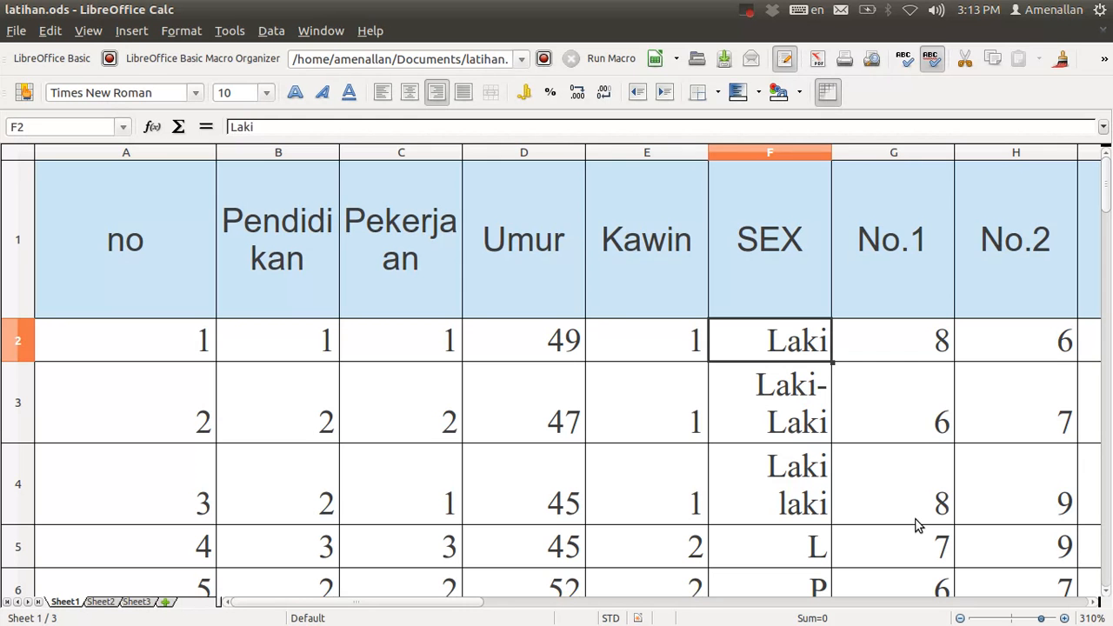
type("l")
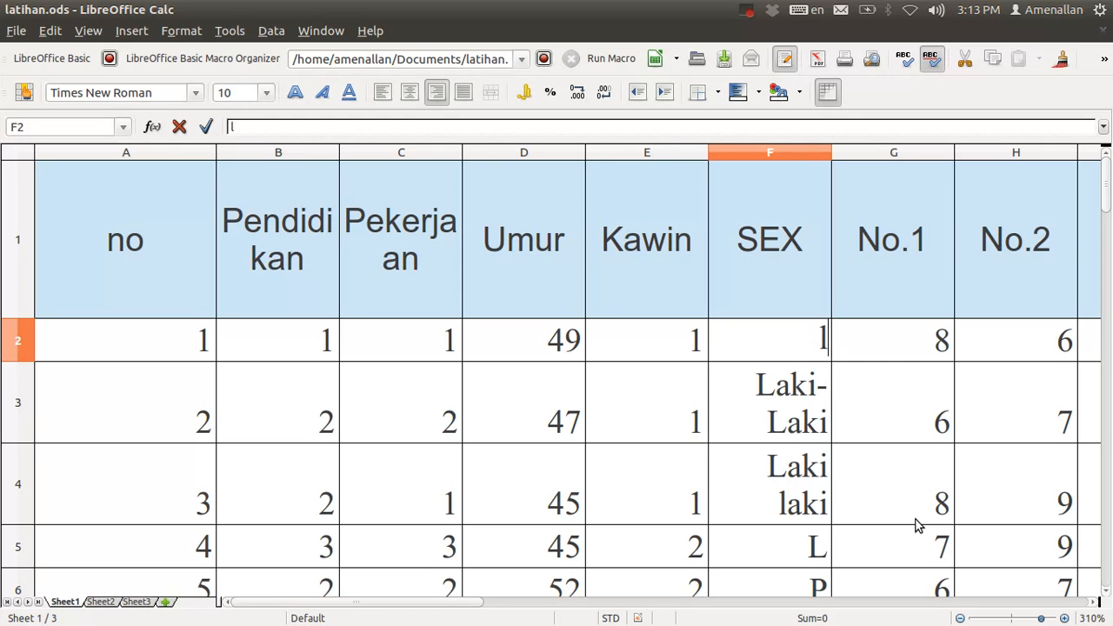
key("BackSpace")
type("L")
key("Return")
type("L")
key("Return")
type("L")
key("Return")
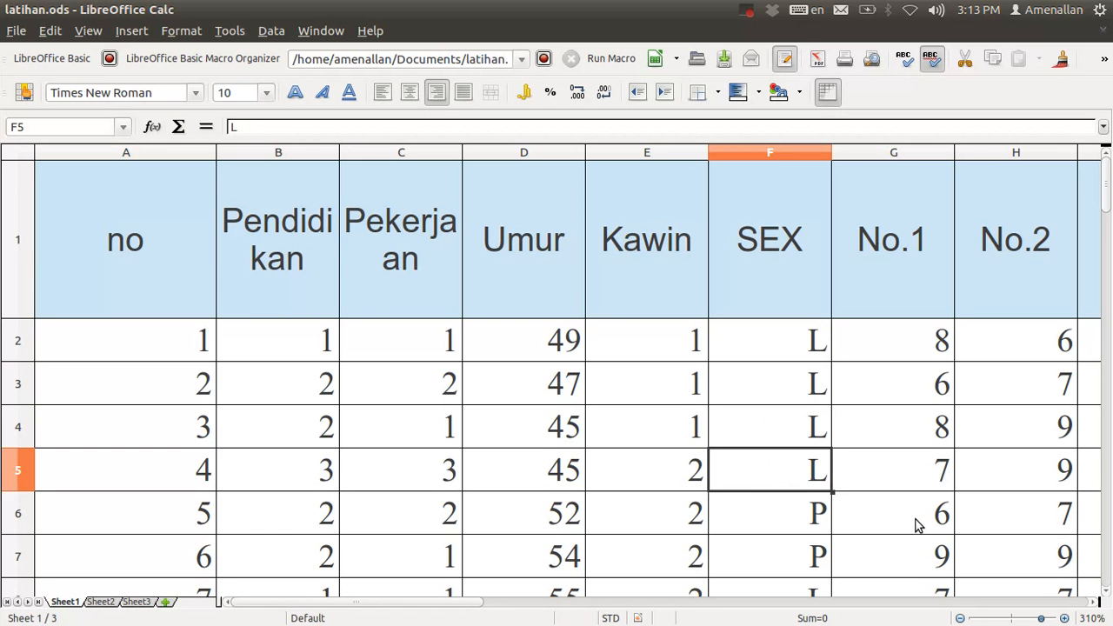
Step: Add trailing spaces after the L code in cells F3 and F5 of the SEX column
key("Return")
key("Up")
key("Up")
key("Up")
key("Up")
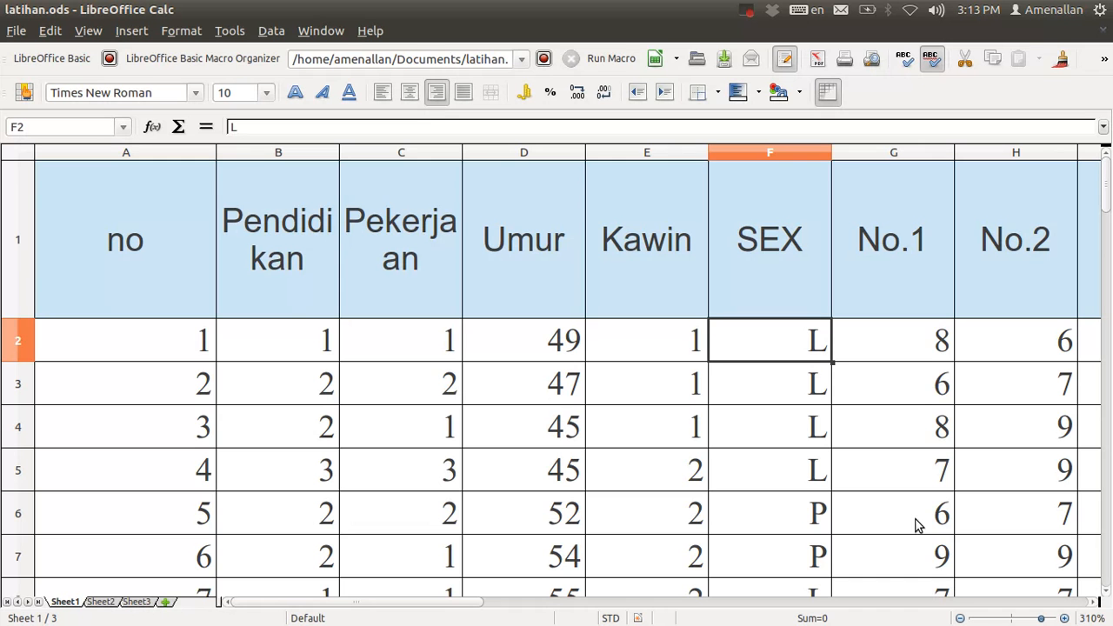
key("Down")
left_click(432, 127)
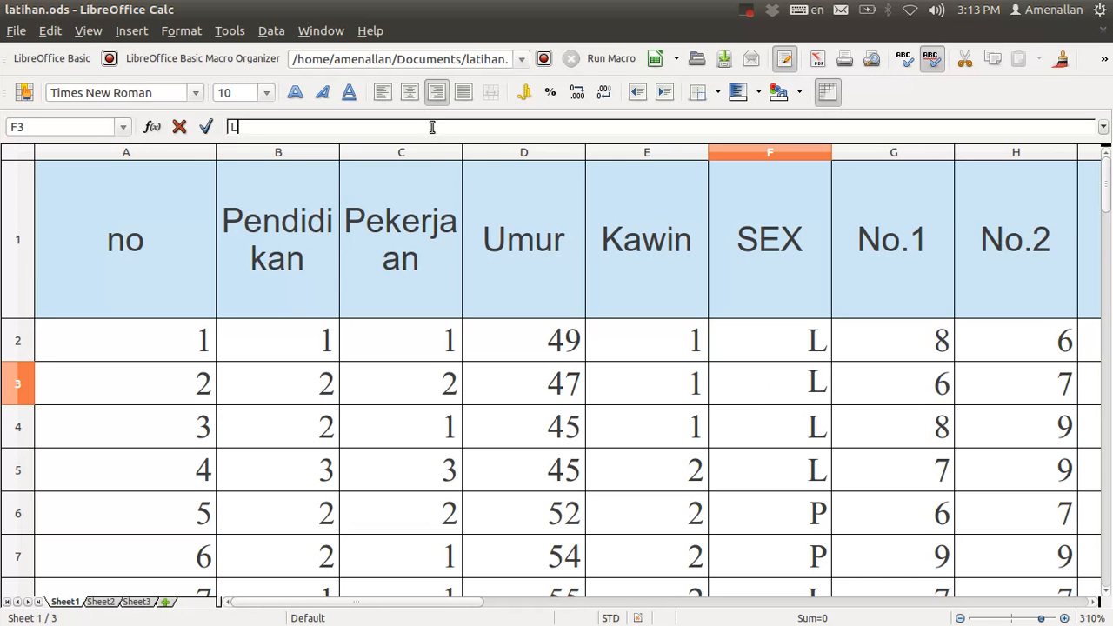
key("Return")
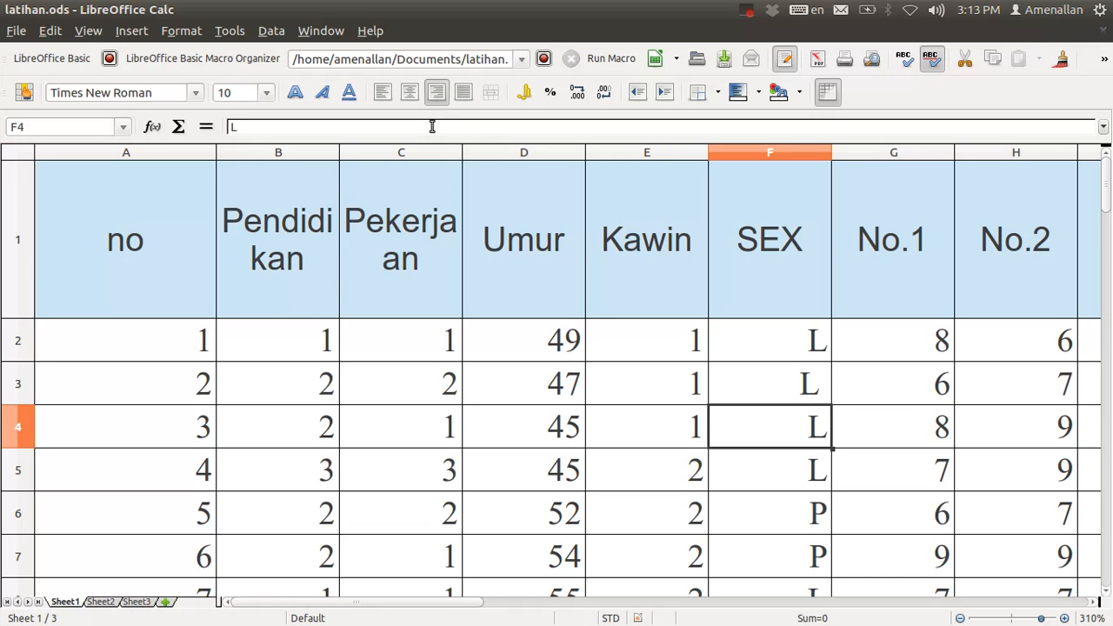
key("Return")
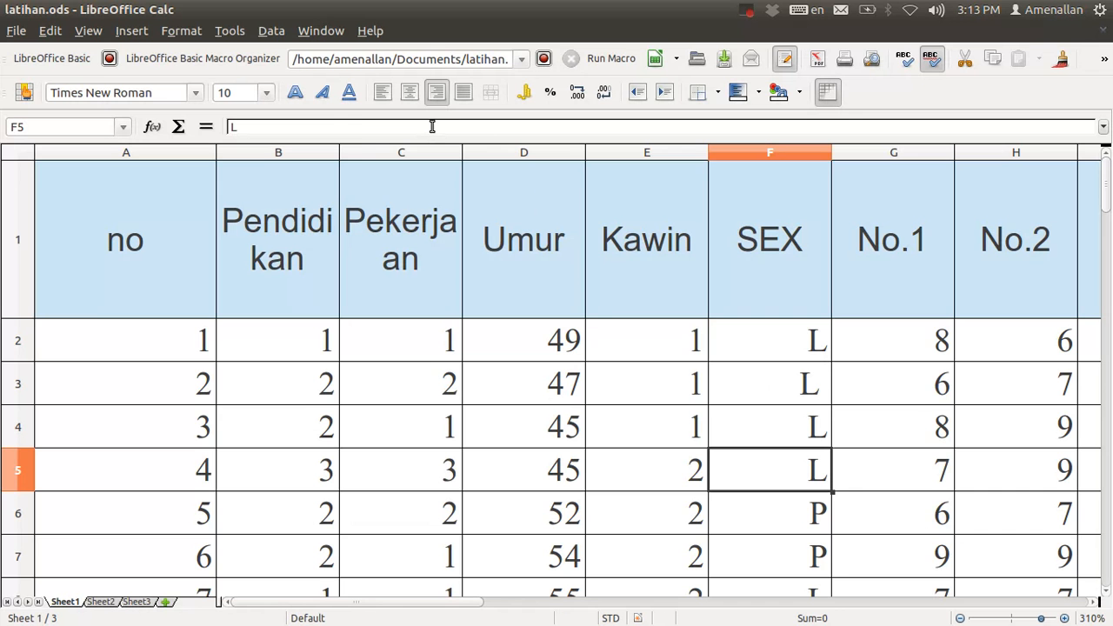
left_click(358, 127)
key("Return")
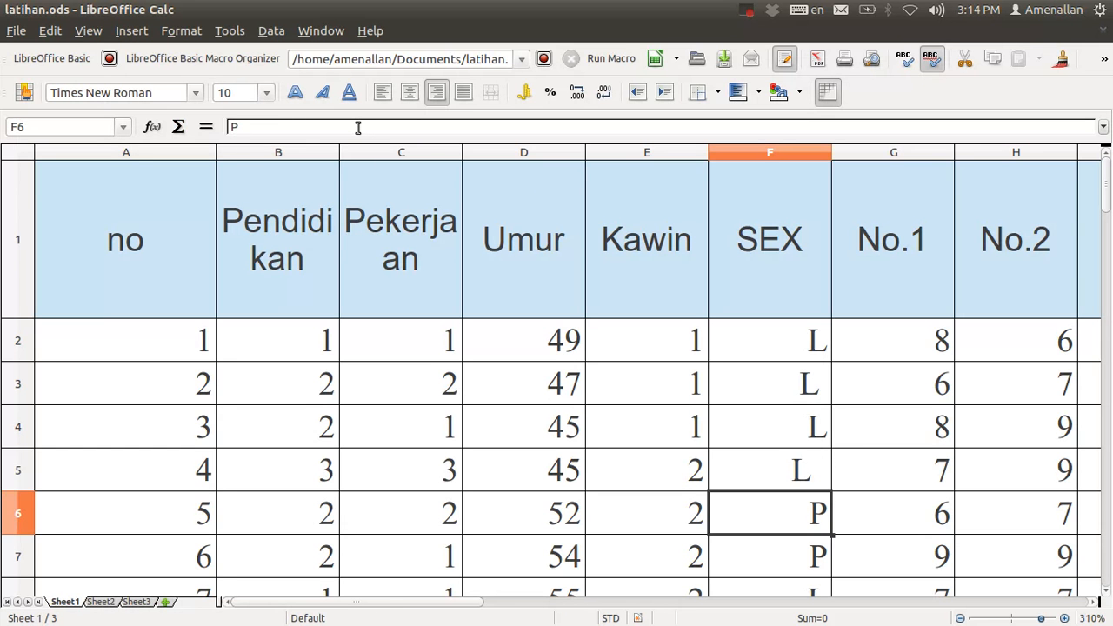
Step: Remove the trailing spaces after the L code in cells F3 and F5 of the SEX column
key("Up")
key("Up")
key("Up")
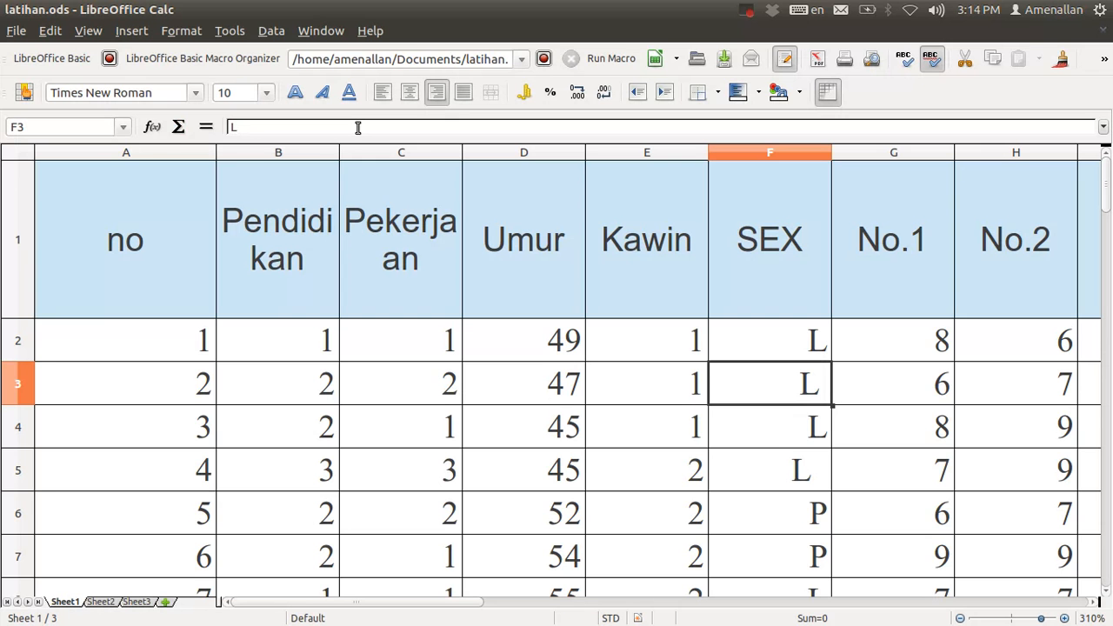
left_click(358, 128)
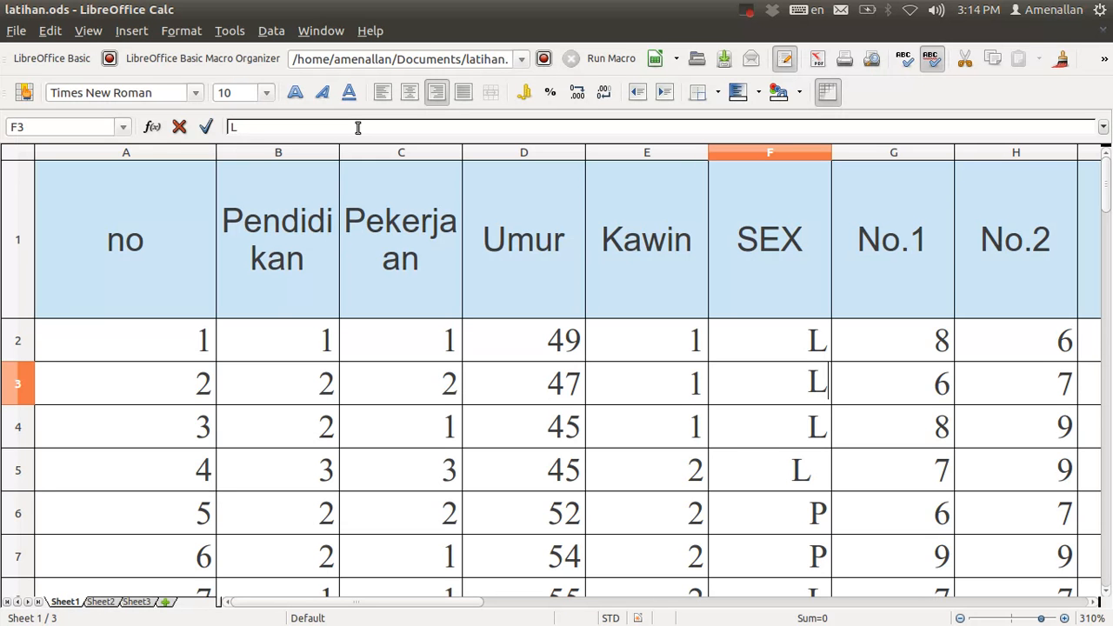
key("BackSpace")
key("Return")
key("Return")
key("Up")
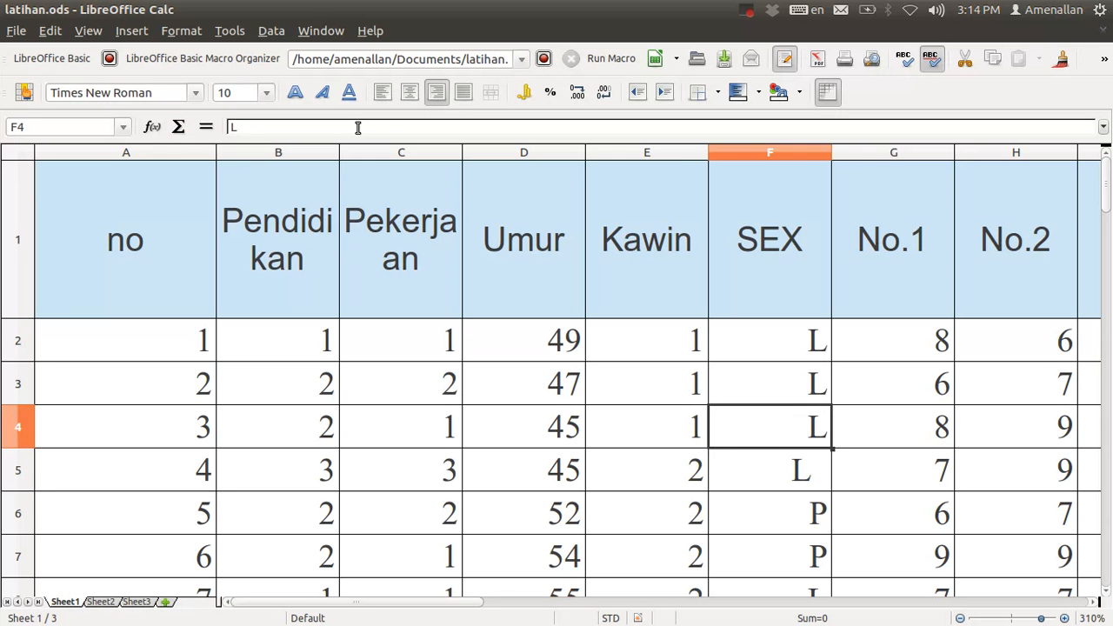
key("Up")
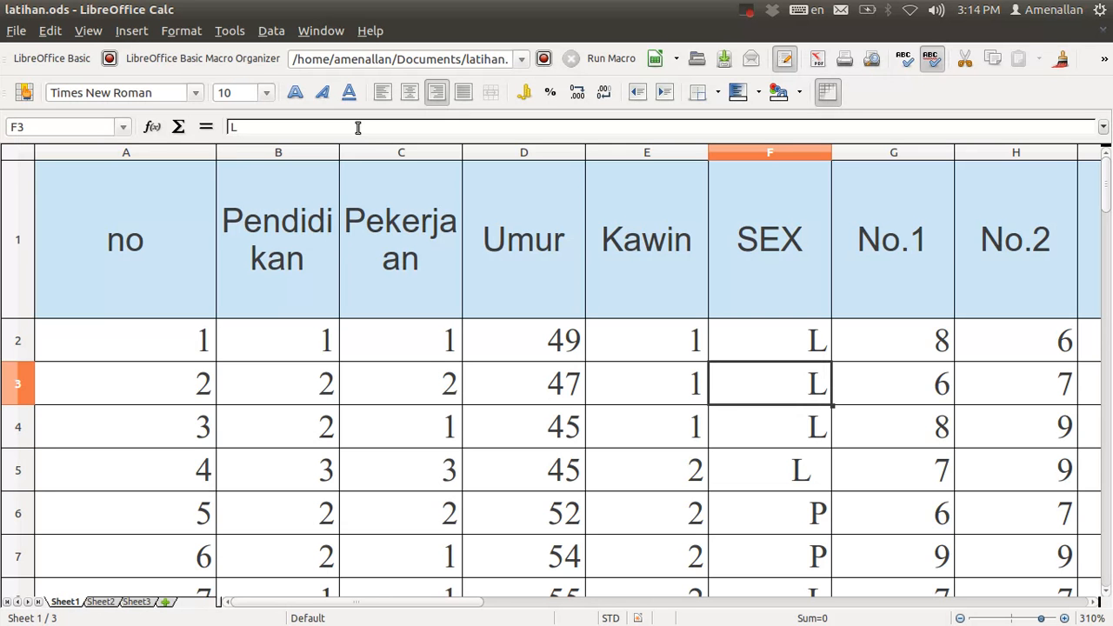
key("Down")
key("Down")
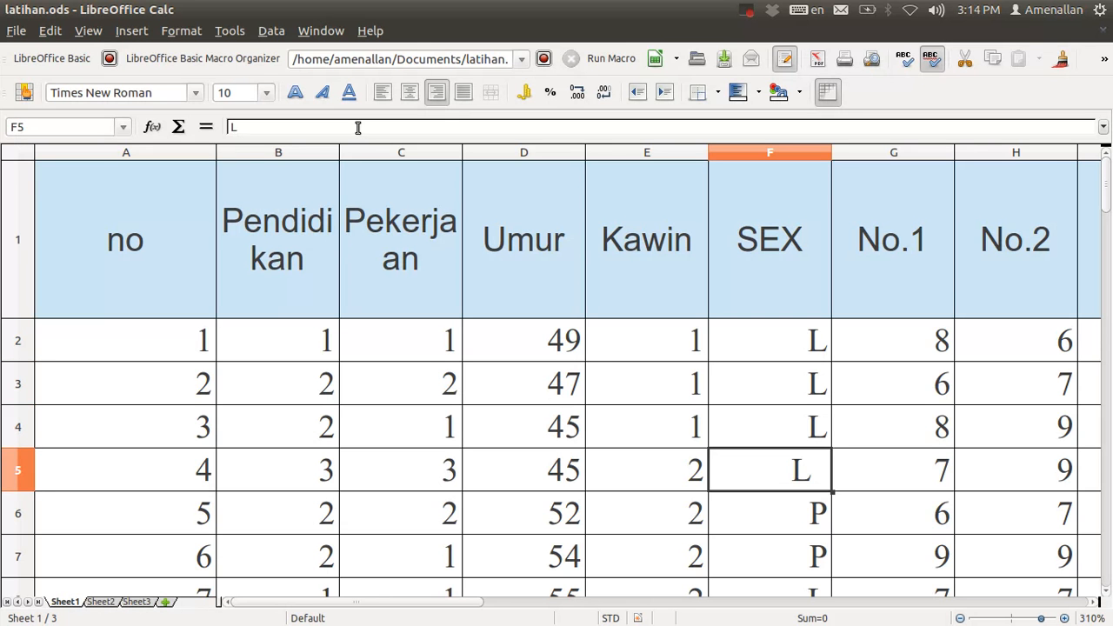
key("Up")
key("Up")
key("Up")
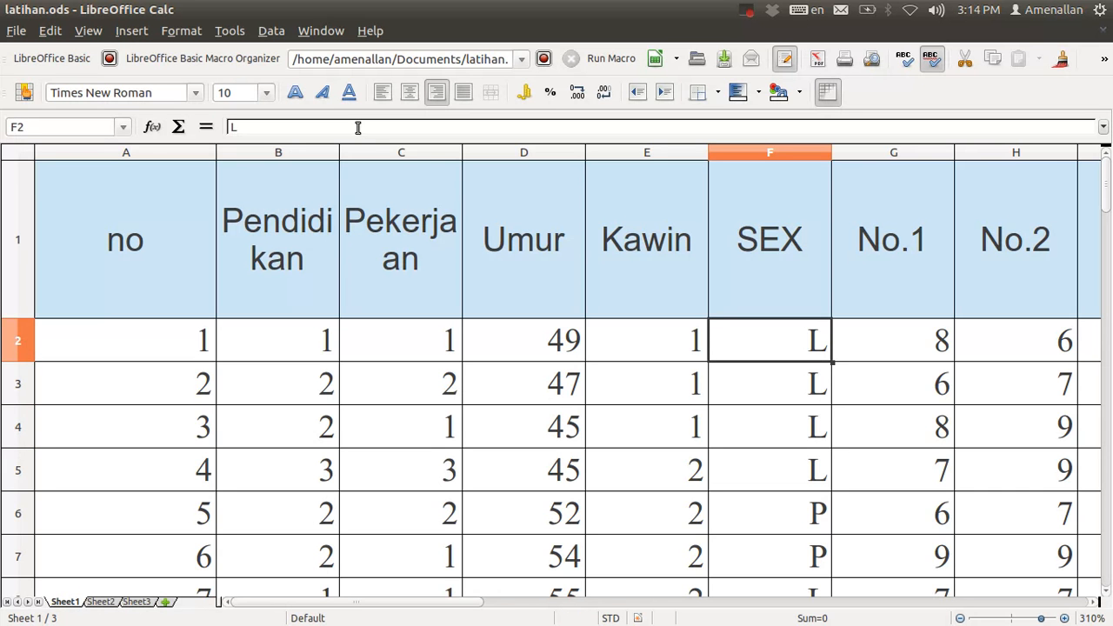
Step: Check the SEX column codes from row 2 down to row 16 for uniform entries
key("Down")
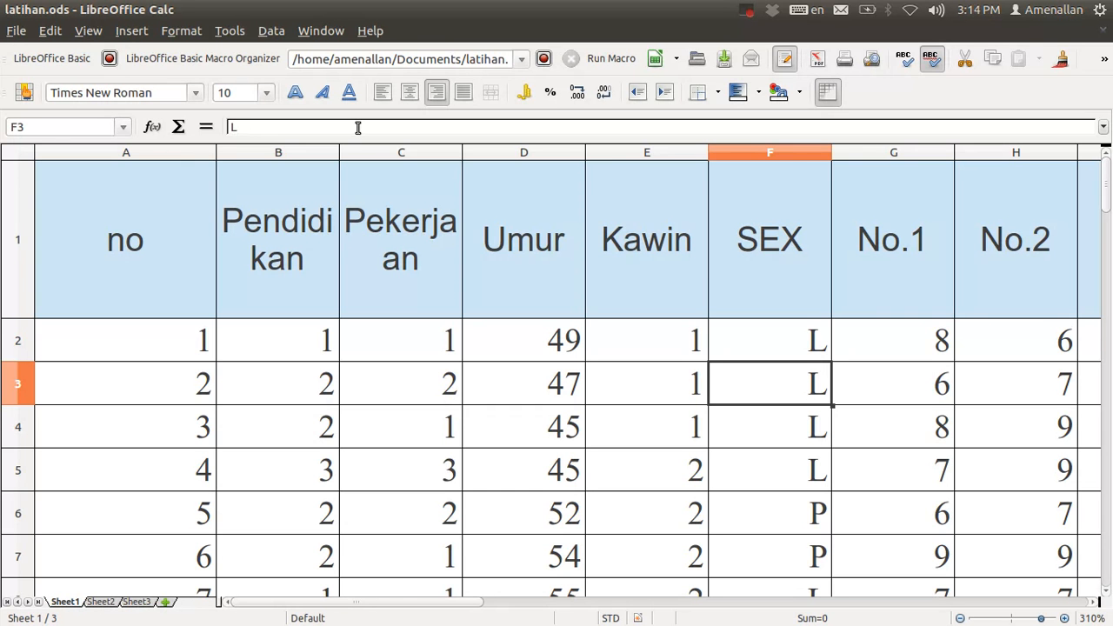
key("Down")
key("Down")
key("Down")
key("Down")
key("Down")
key("Down")
key("Down")
key("Down")
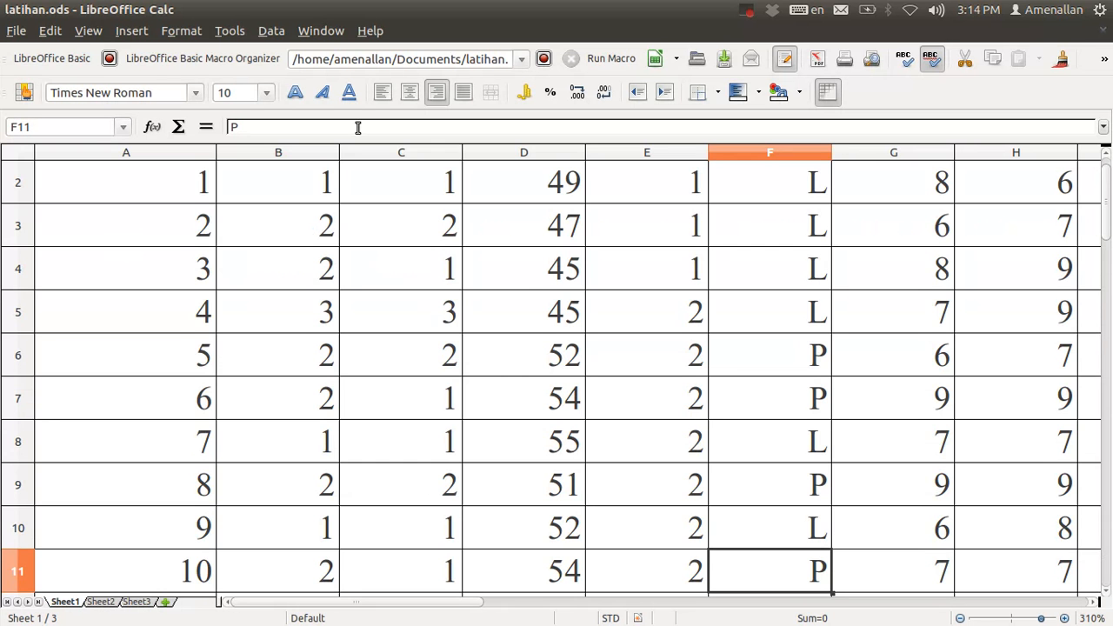
key("Down")
key("Down")
key("Down")
key("Down")
key("Down")
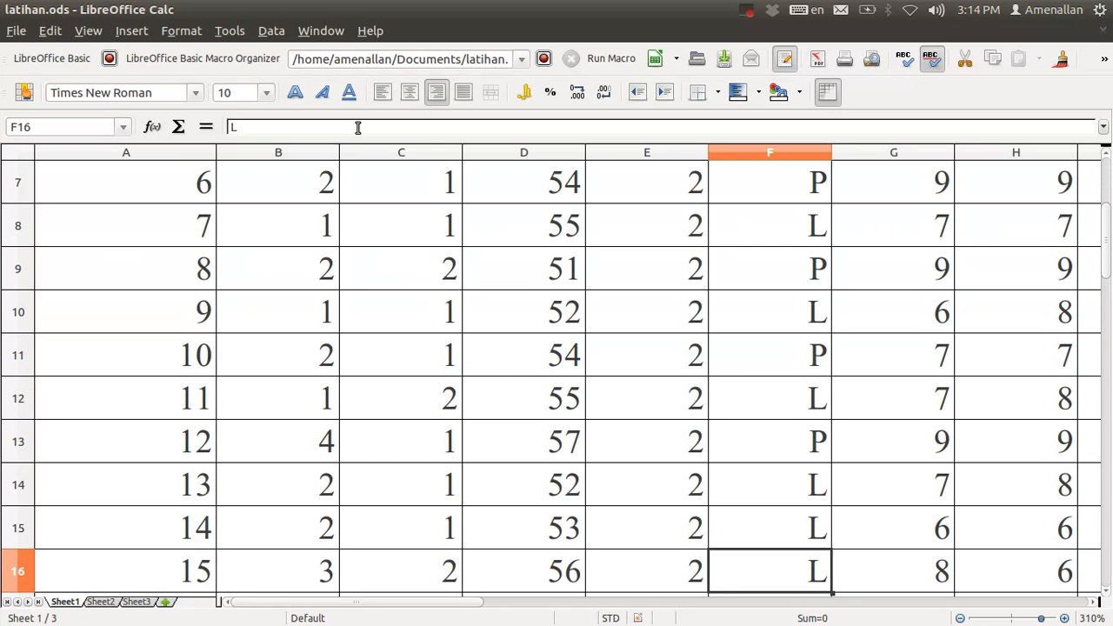
key("Up")
key("Up")
key("Up")
key("Up")
key("Up")
key("Up")
key("Up")
key("Up")
key("Up")
key("Up")
key("Up")
key("Up")
key("Up")
key("Up")
key("Up")
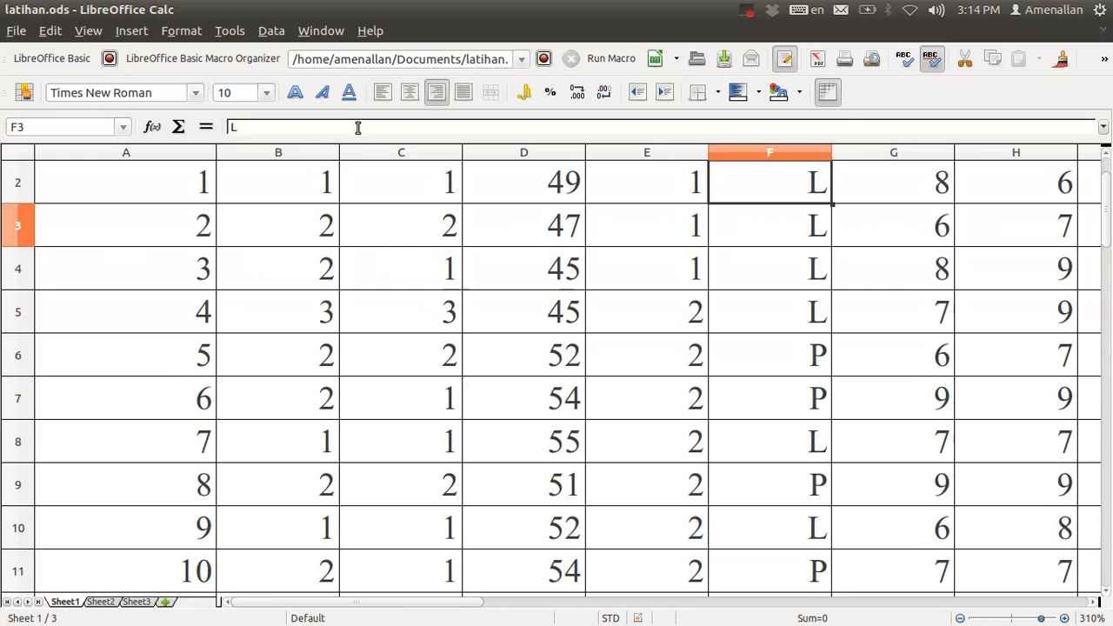
key("Down")
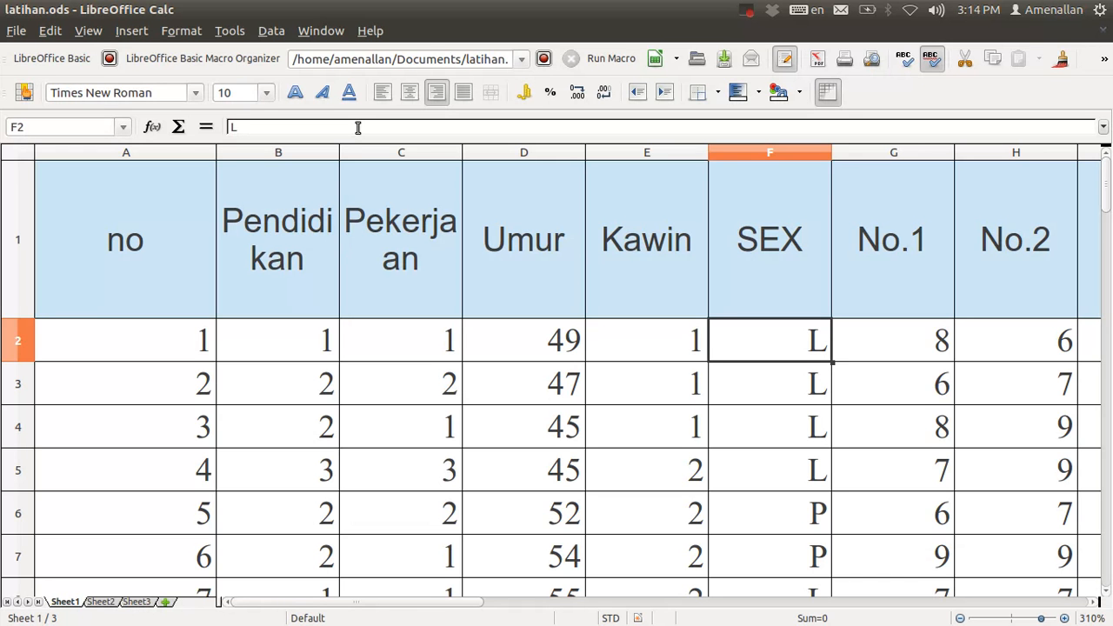
Step: Review the first record's fields in row 2, from the no column across to No.1
key("Left")
key("Left")
key("Left")
key("Left")
key("Left")
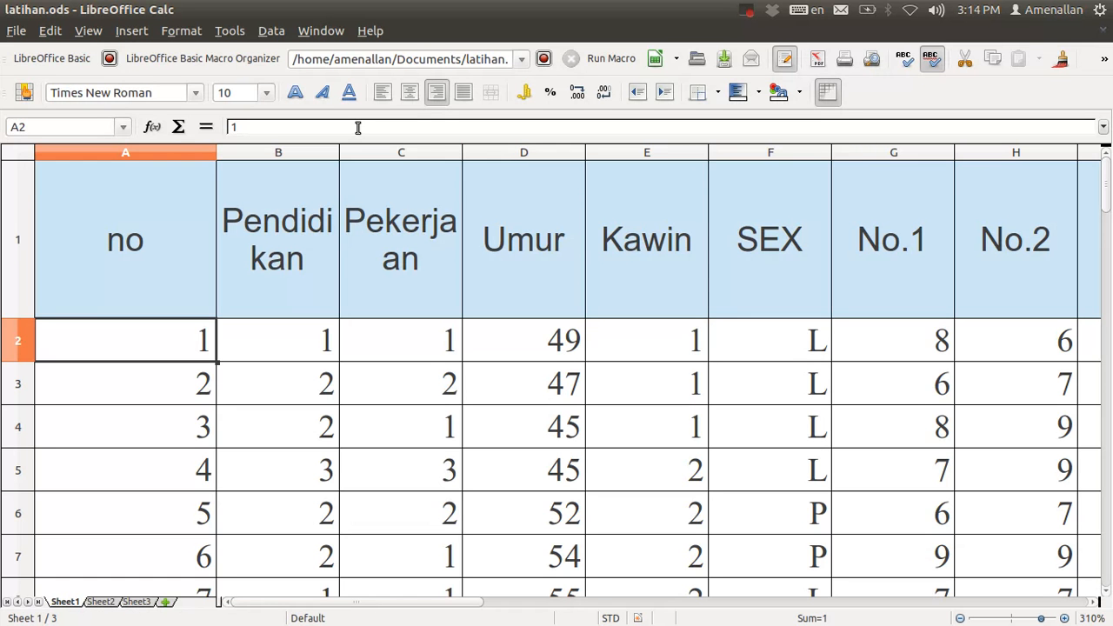
key("Right")
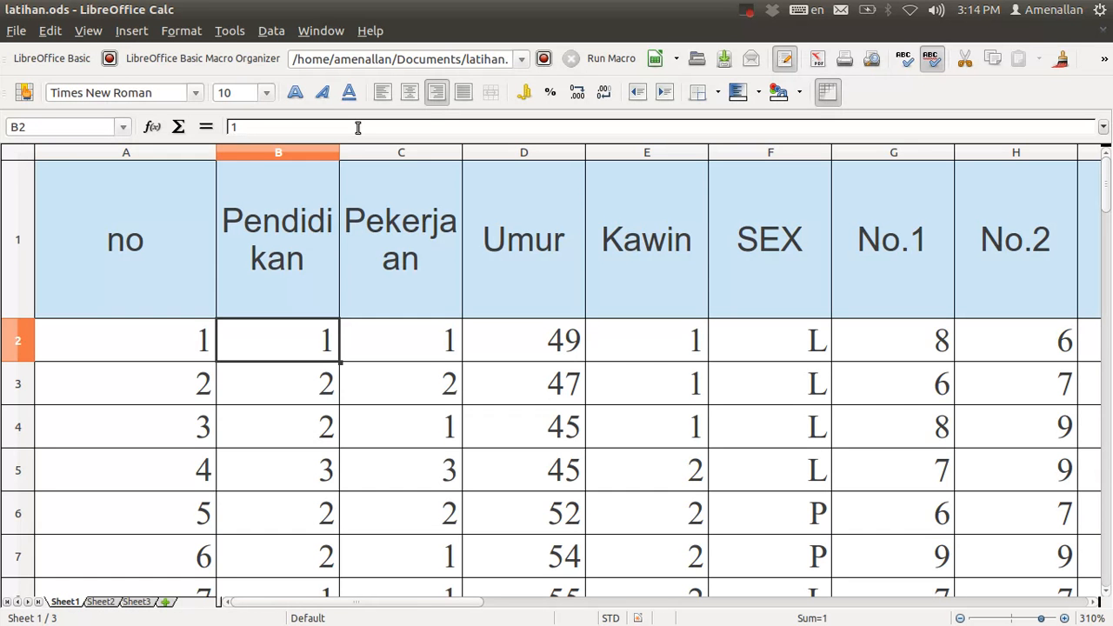
key("Right")
key("Right")
key("Right")
key("Right")
key("Right")
key("Right")
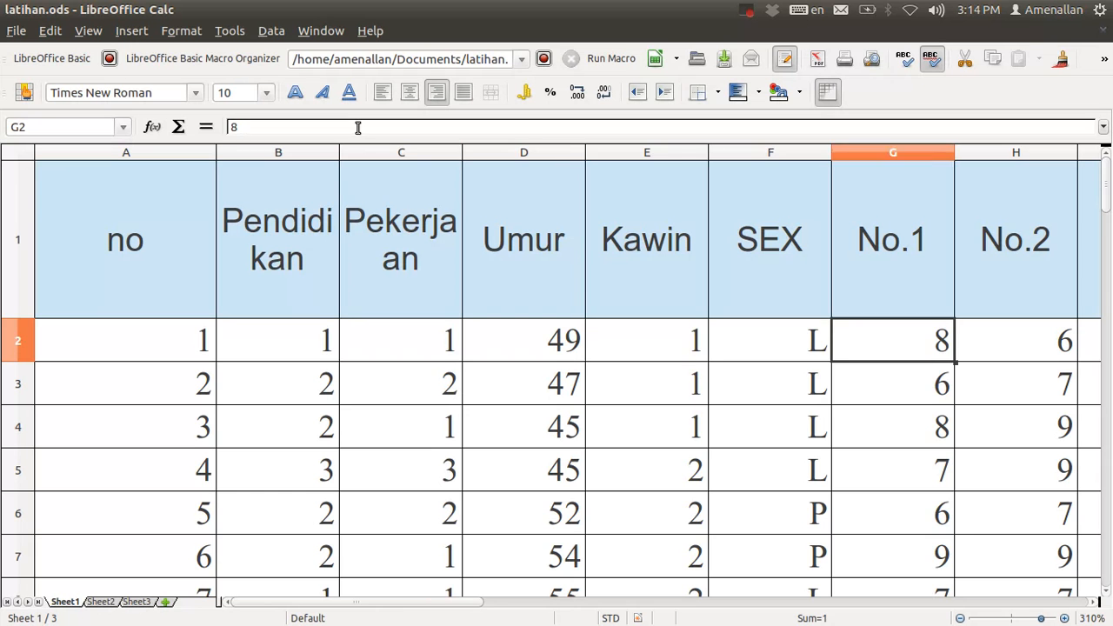
key("Left")
key("Left")
key("Left")
key("Left")
key("Left")
key("Left")
key("Left")
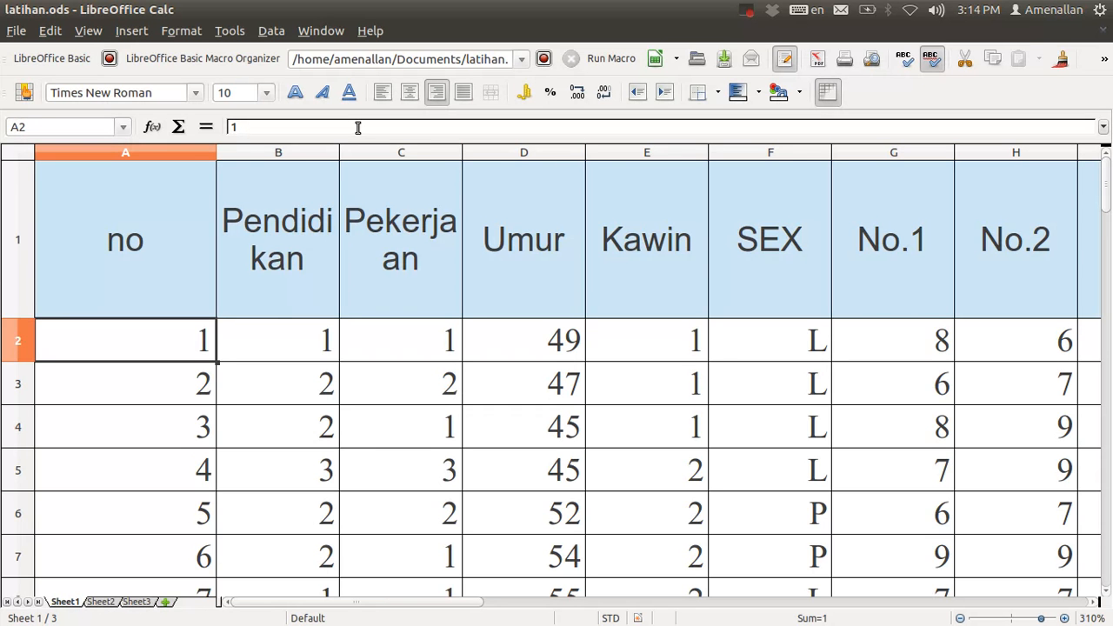
Step: Examine how the first few records are numbered in the no column
key("Down")
key("Down")
key("Down")
key("Down")
key("Down")
key("Up")
key("Up")
key("Up")
key("Up")
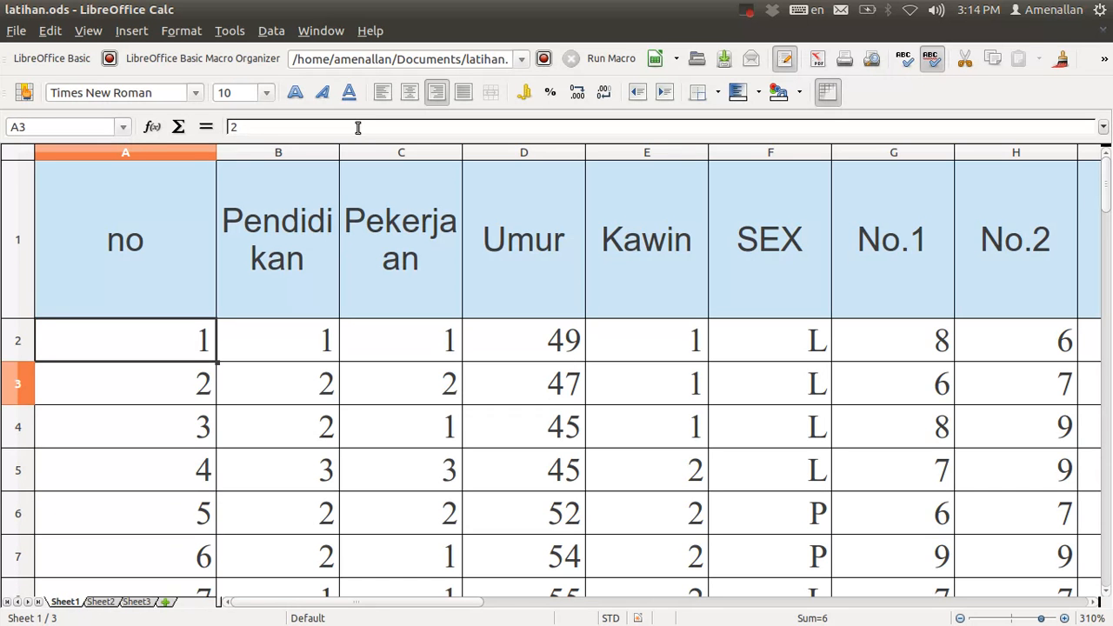
key("Up")
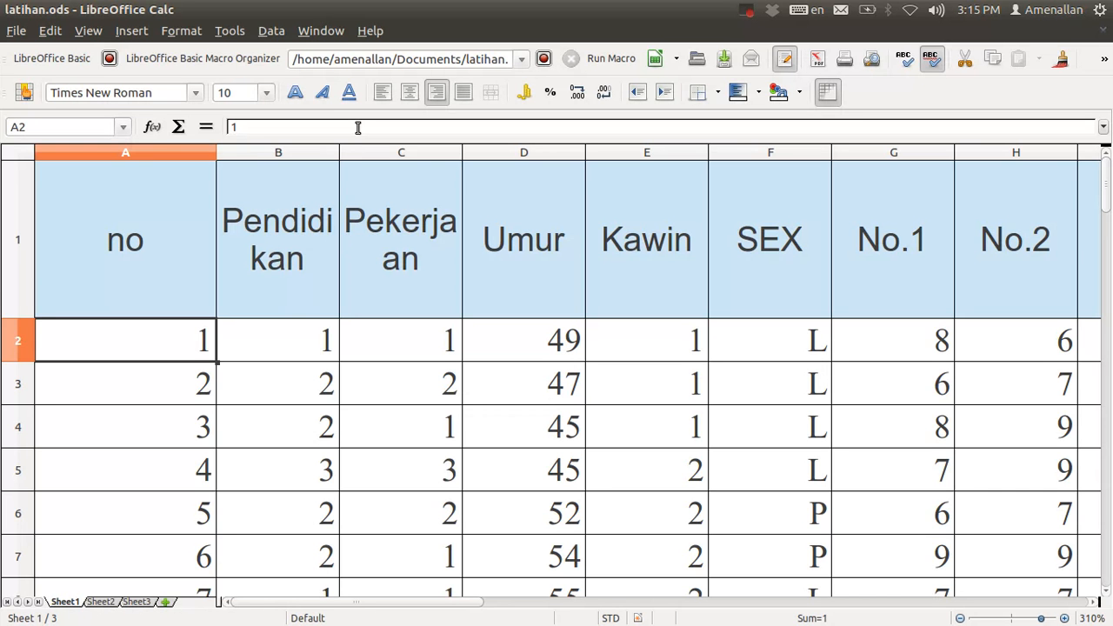
key("Down")
key("Down")
key("Down")
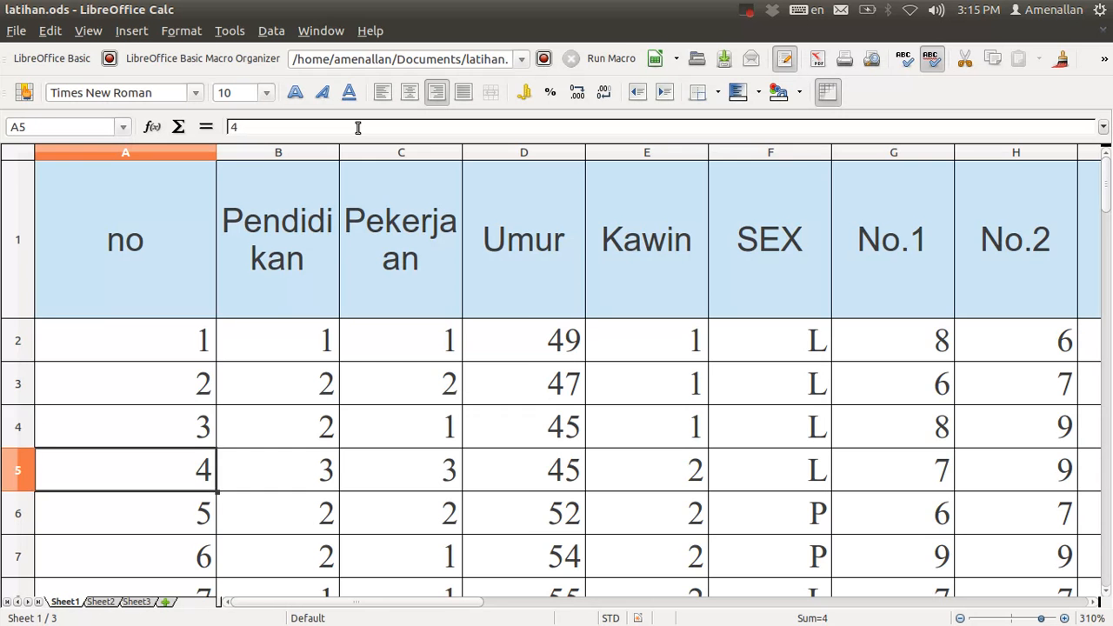
key("Up")
key("Up")
key("Up")
Step: Follow the first record across row 2, from the no column into the last question columns
key("Right")
key("Right")
key("Right")
key("Right")
key("Right")
key("Right")
key("Right")
key("Right")
key("Right")
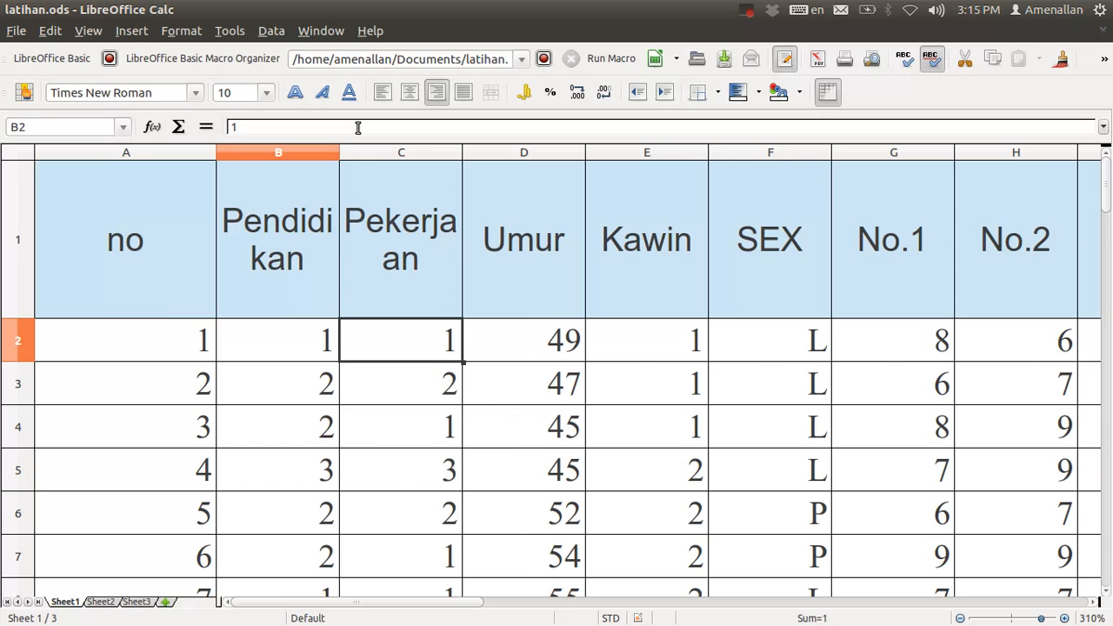
key("Right")
key("Right")
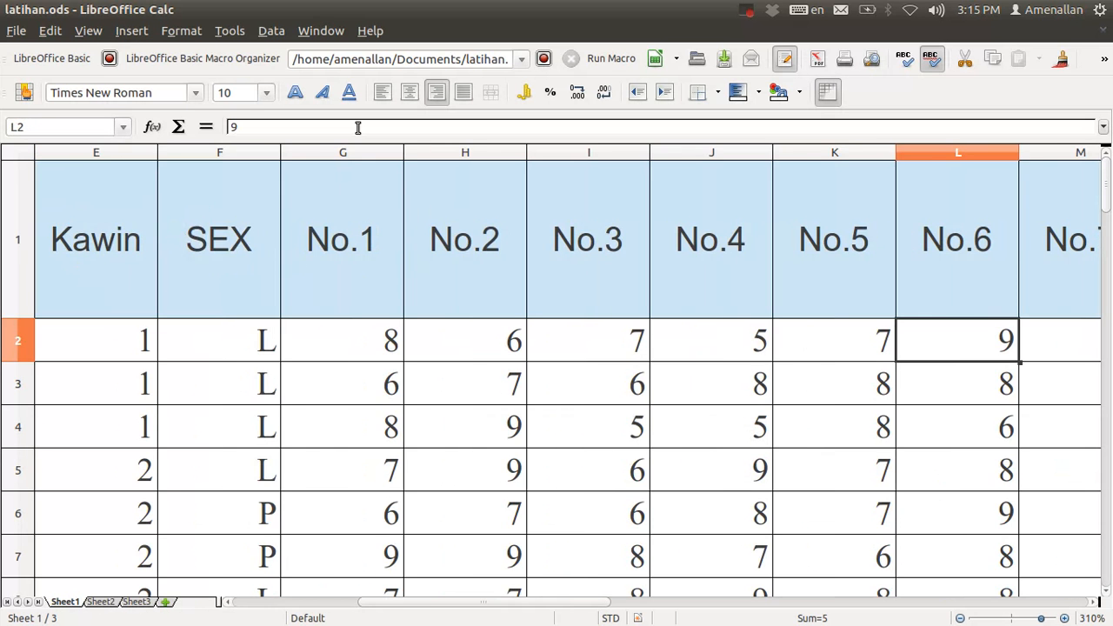
key("Right")
key("Left")
key("Home")
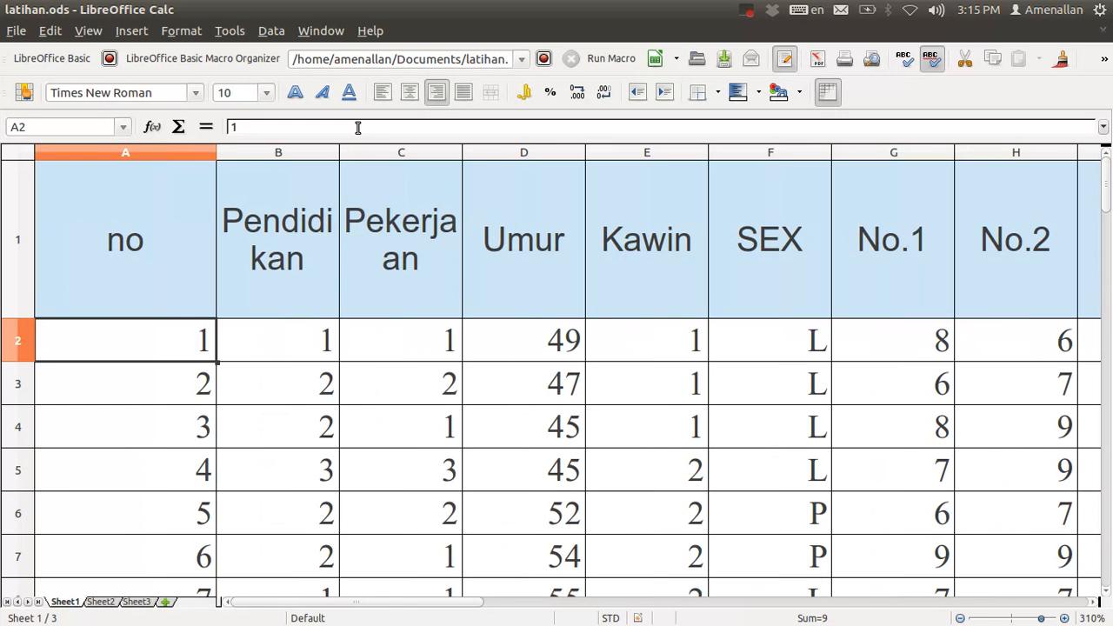
Step: Read down the numbered records in the no column and return to the first record
key("Down")
key("Down")
key("Down")
key("Down")
key("Down")
key("Down")
key("Down")
key("Down")
key("Down")
key("Down")
key("Down")
key("Down")
key("Down")
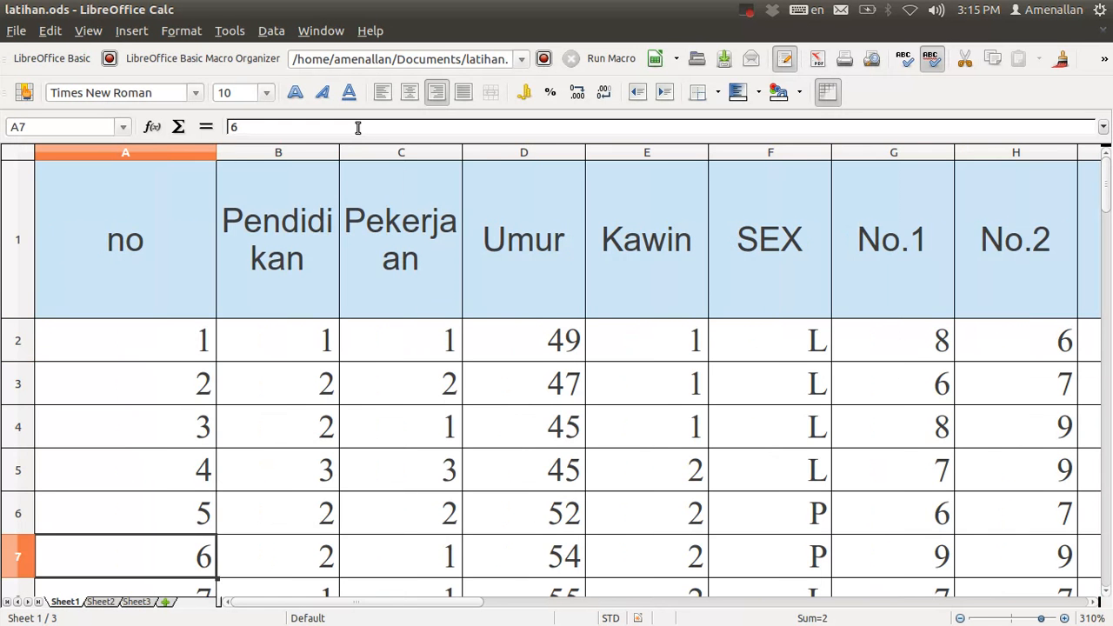
key("Up")
key("Up")
key("Up")
key("Up")
key("Up")
key("Up")
key("Up")
key("Up")
key("Up")
key("Up")
key("Up")
key("Up")
key("Up")
key("Up")
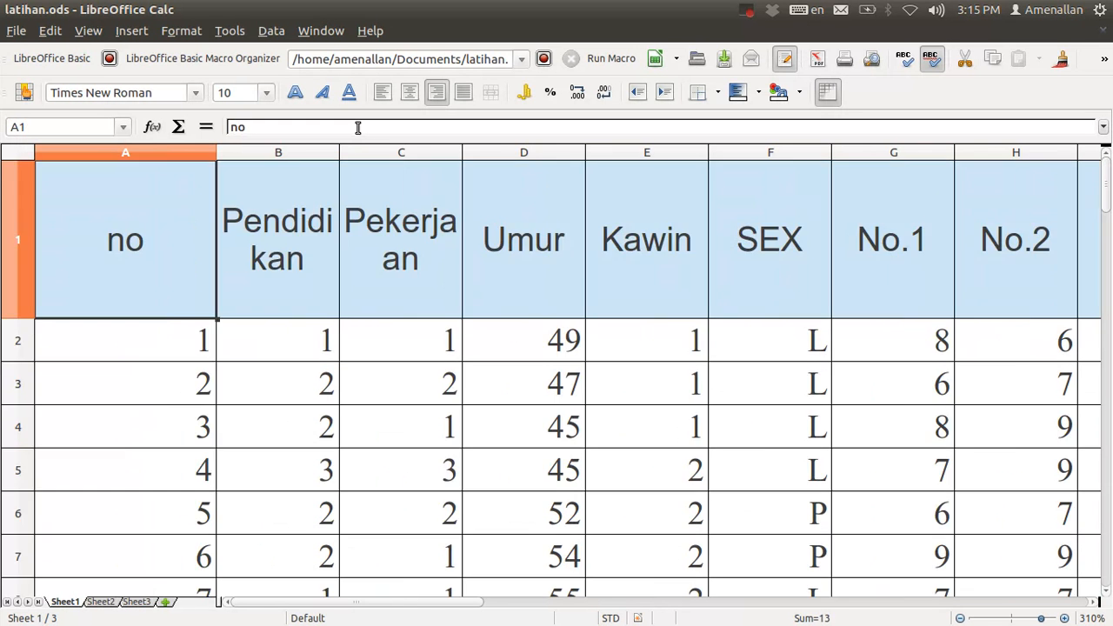
key("Down")
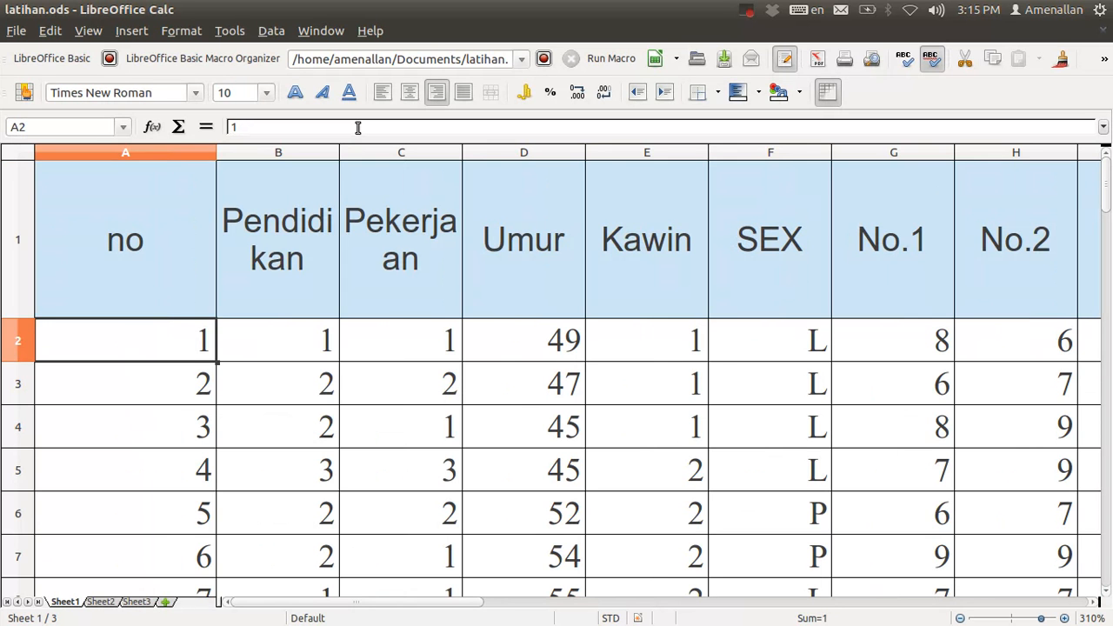
Step: Examine the first record's respondent data and its answers in question columns No.1 to No.7
key("Right")
key("Right")
key("Right")
key("Right")
key("Right")
key("Right")
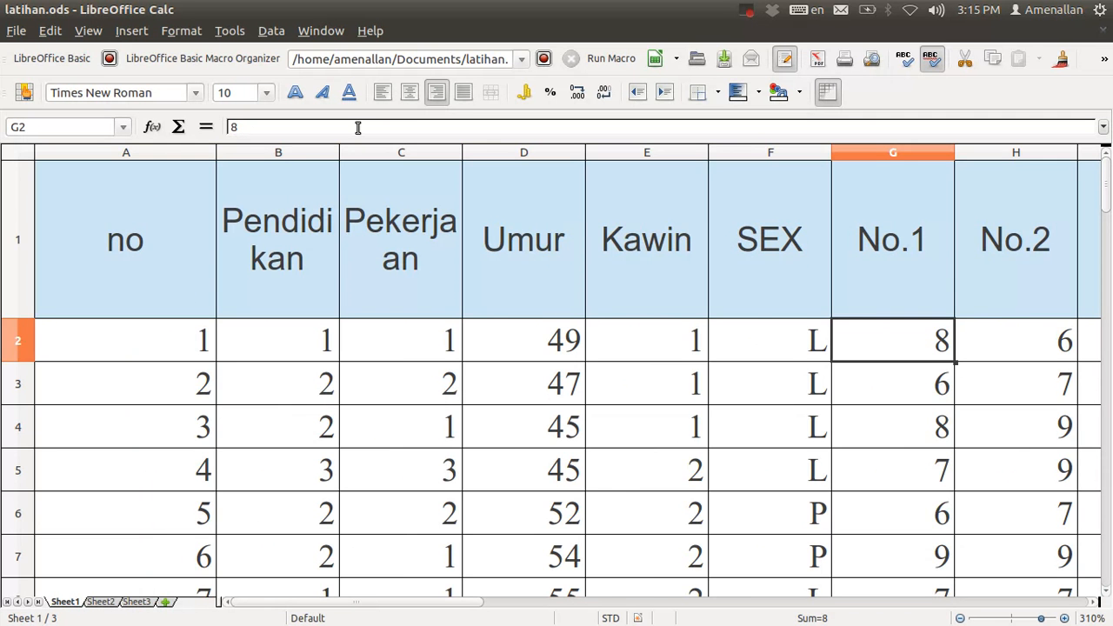
key("Right")
key("Right")
key("Right")
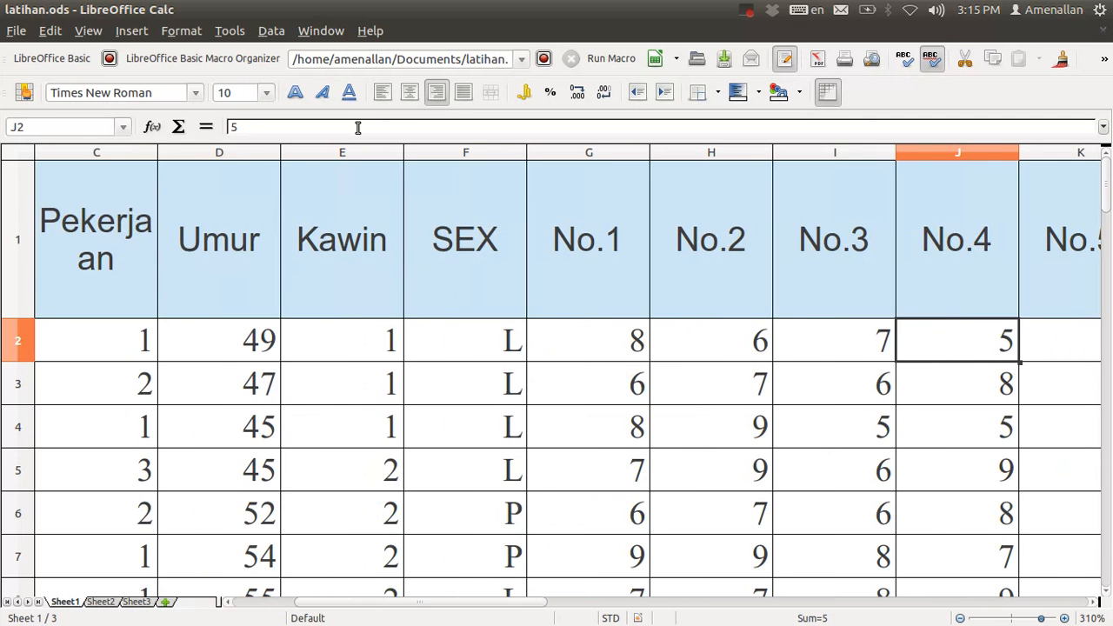
key("Right")
key("Right")
key("Right")
key("Left")
key("Left")
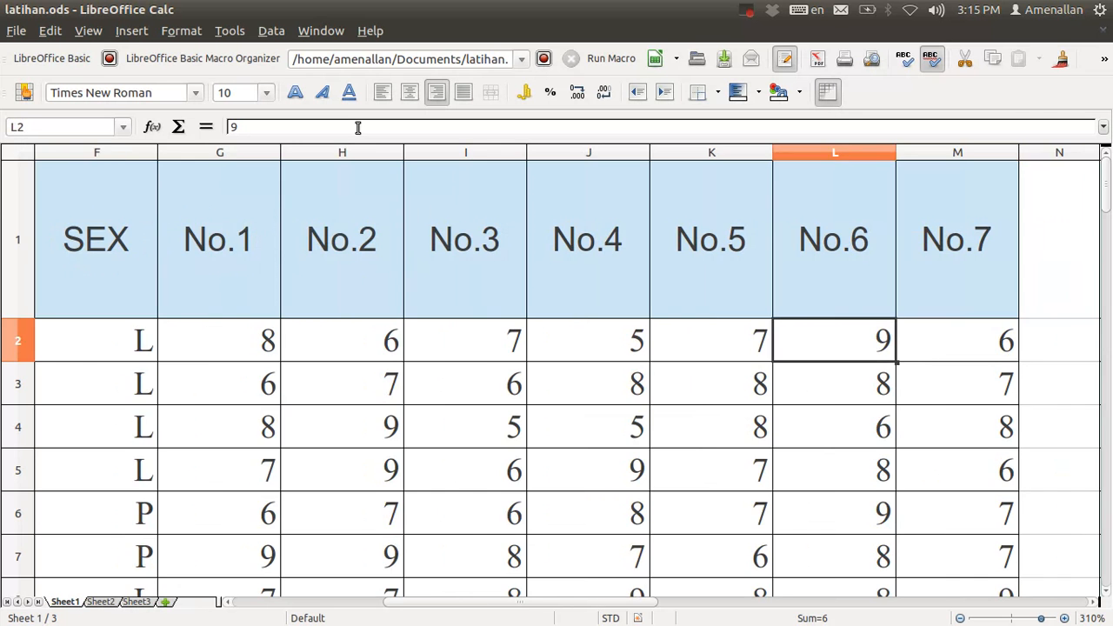
key("Home")
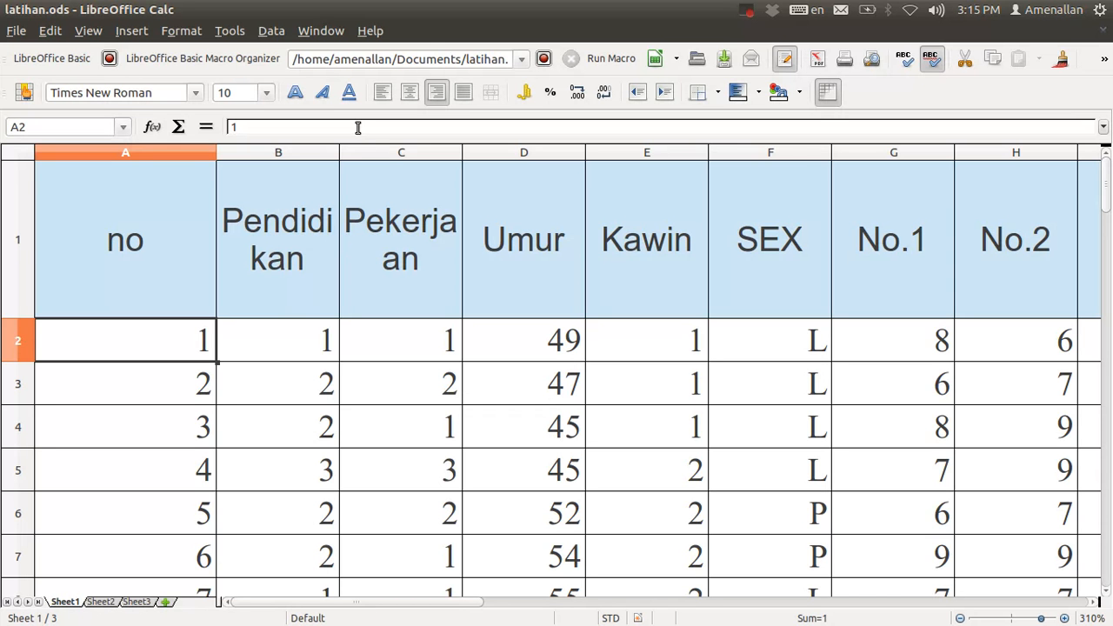
Step: Look over row 2 as far as No.7 once more, and examine the first entries in the Umur column
key("Right")
key("Right")
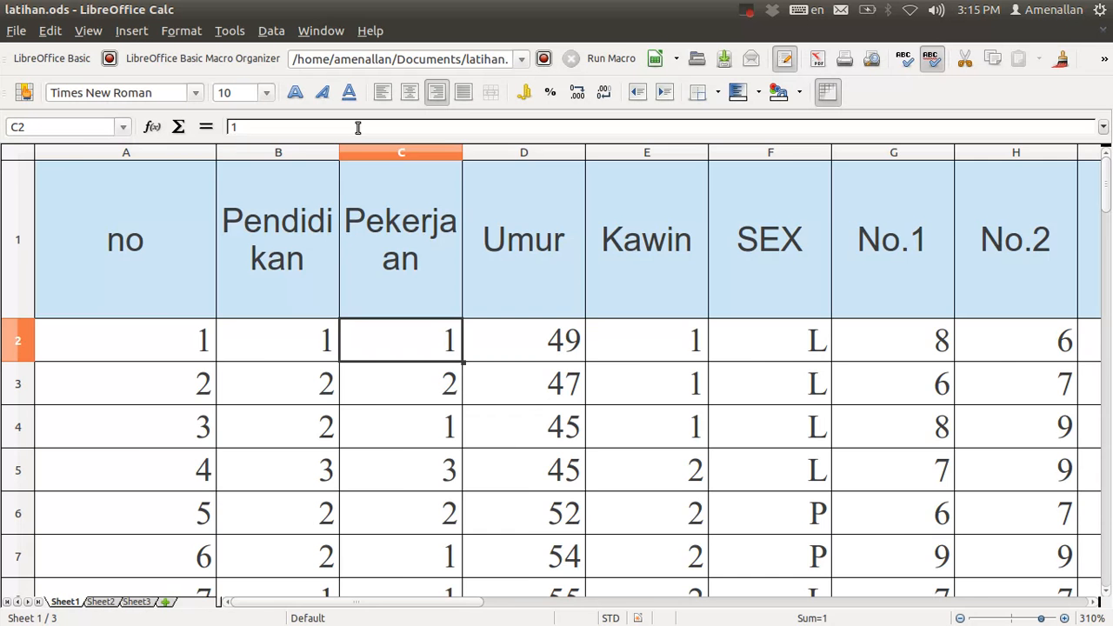
key("Right")
key("ctrl+Right")
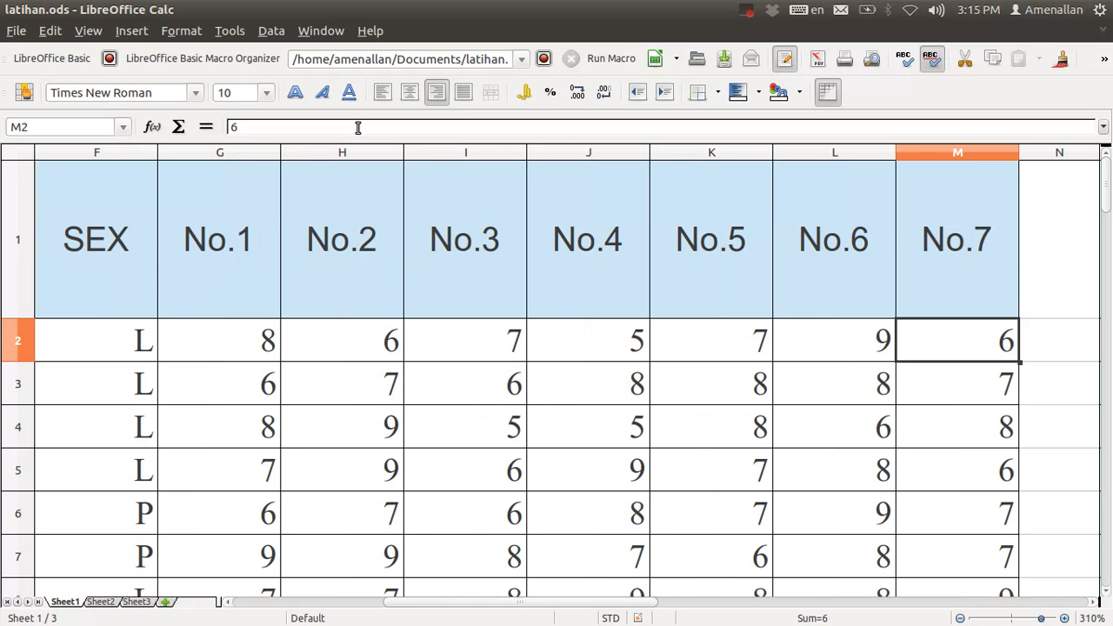
key("Left")
key("Left")
key("Left")
key("Left")
key("Left")
key("Left")
key("Left")
key("Left")
key("Left")
key("Left")
key("Left")
key("Left")
key("Right")
key("Right")
key("Right")
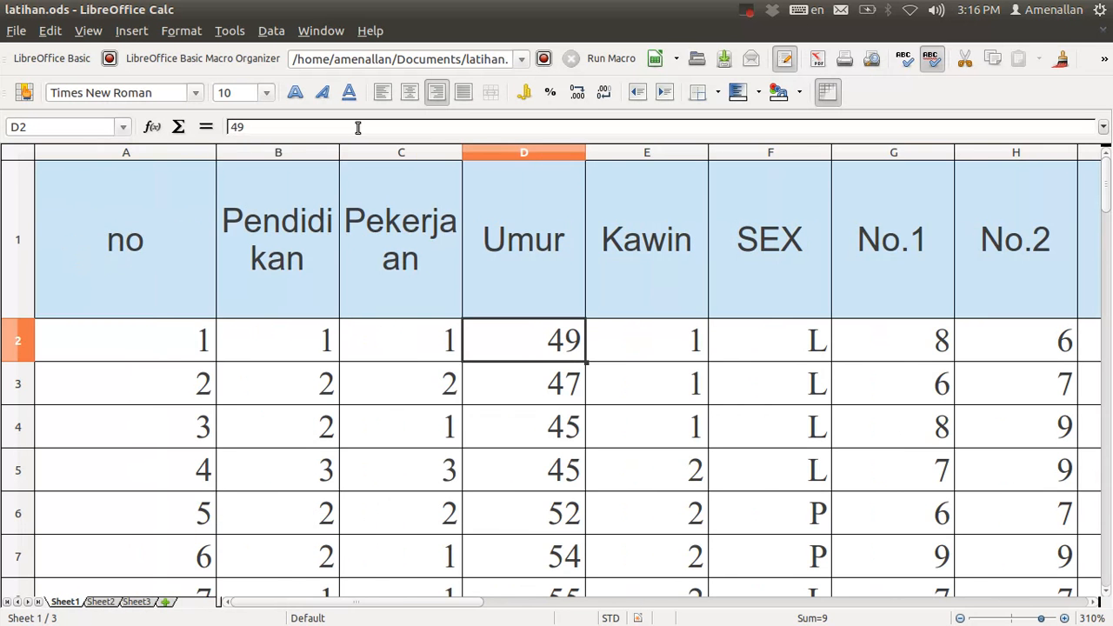
key("Down")
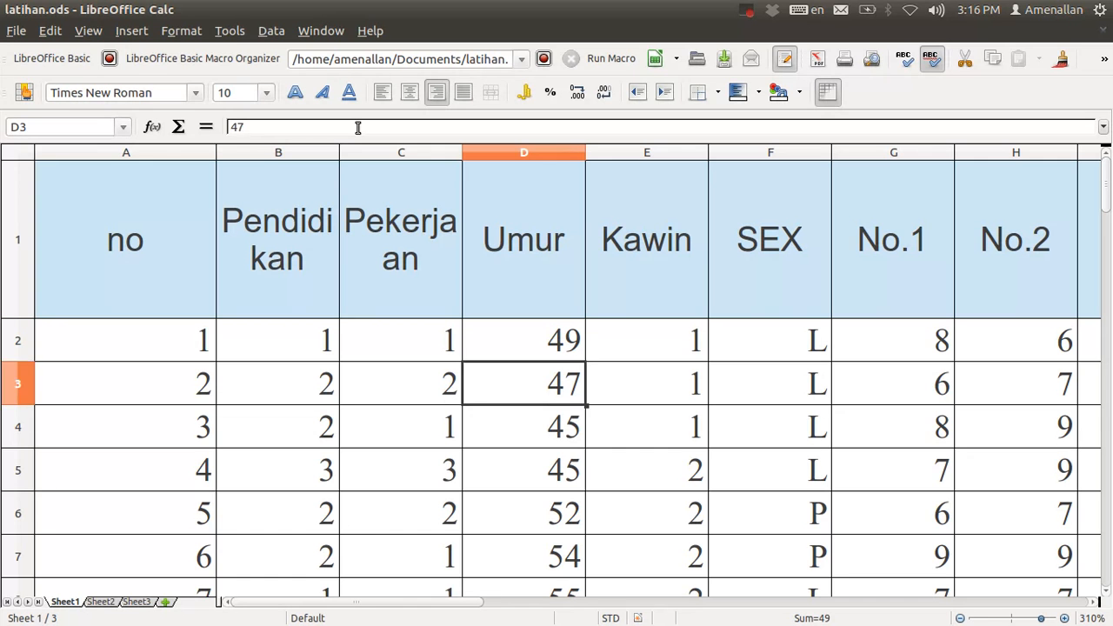
Step: Read further down the ages in the Umur column and return to the first record's age
key("Down")
key("Down")
key("Down")
key("Up")
key("Up")
key("Up")
key("Up")
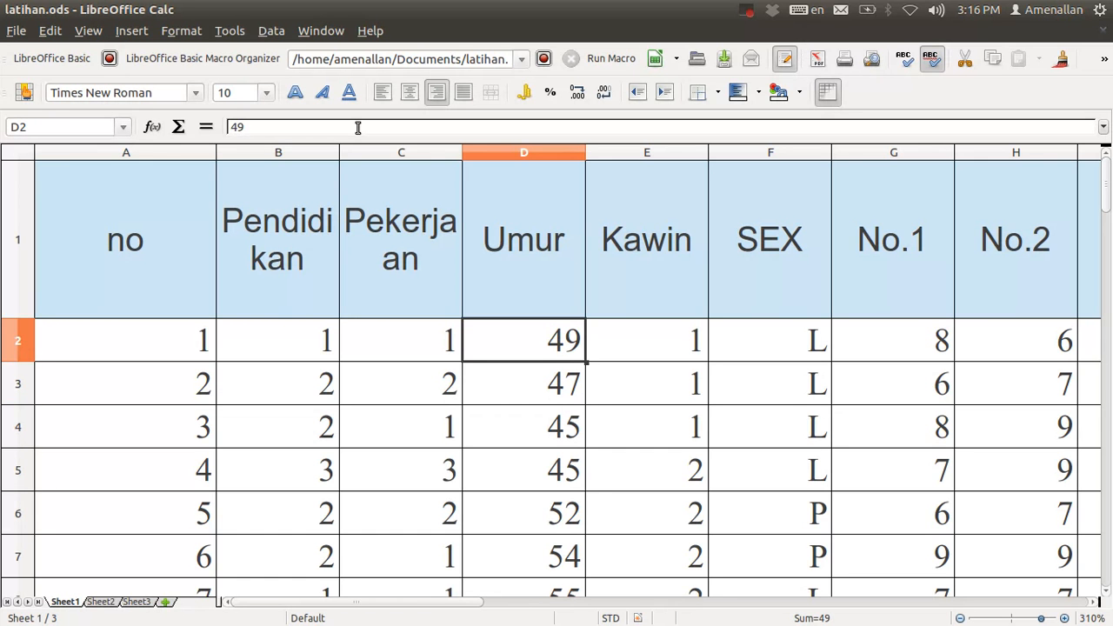